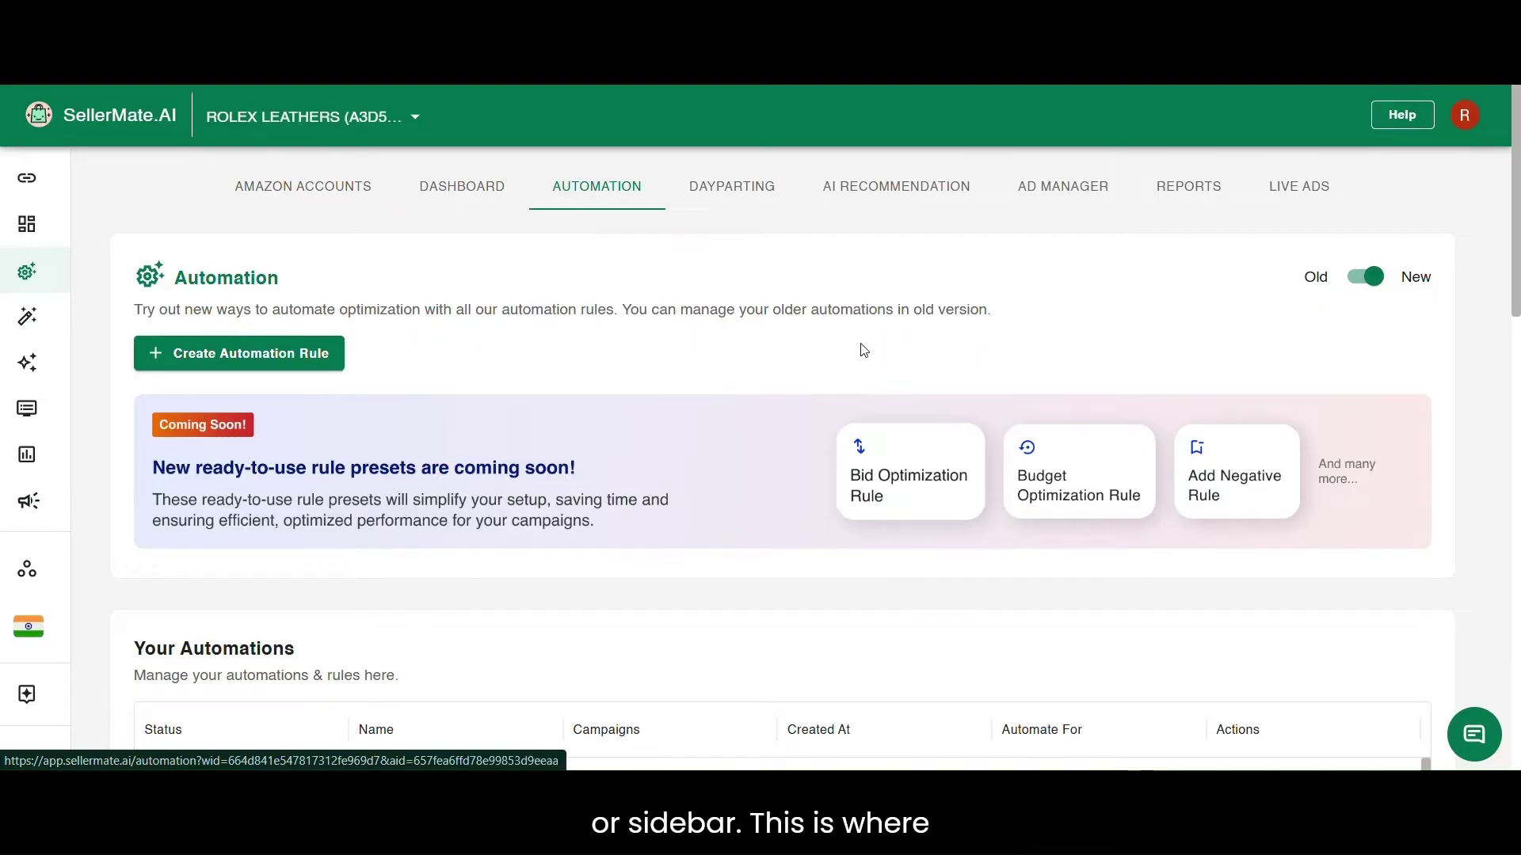
- Scroll through the Your Automations table and back up to the top
scroll(863, 358, "down", 6)
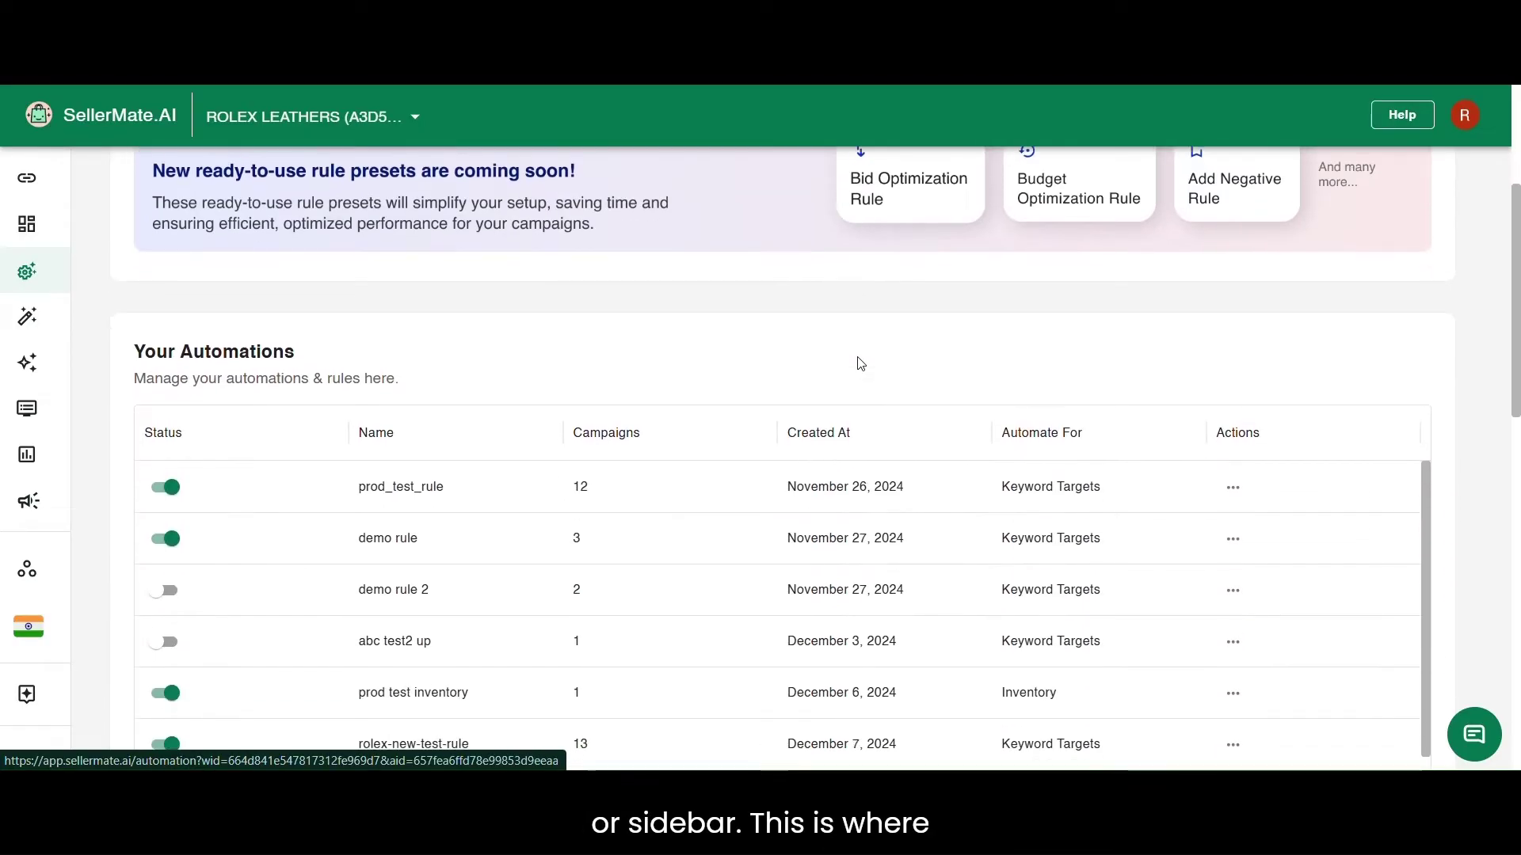
scroll(855, 368, "down", 5)
scroll(849, 369, "up", 10)
scroll(515, 329, "up", 2)
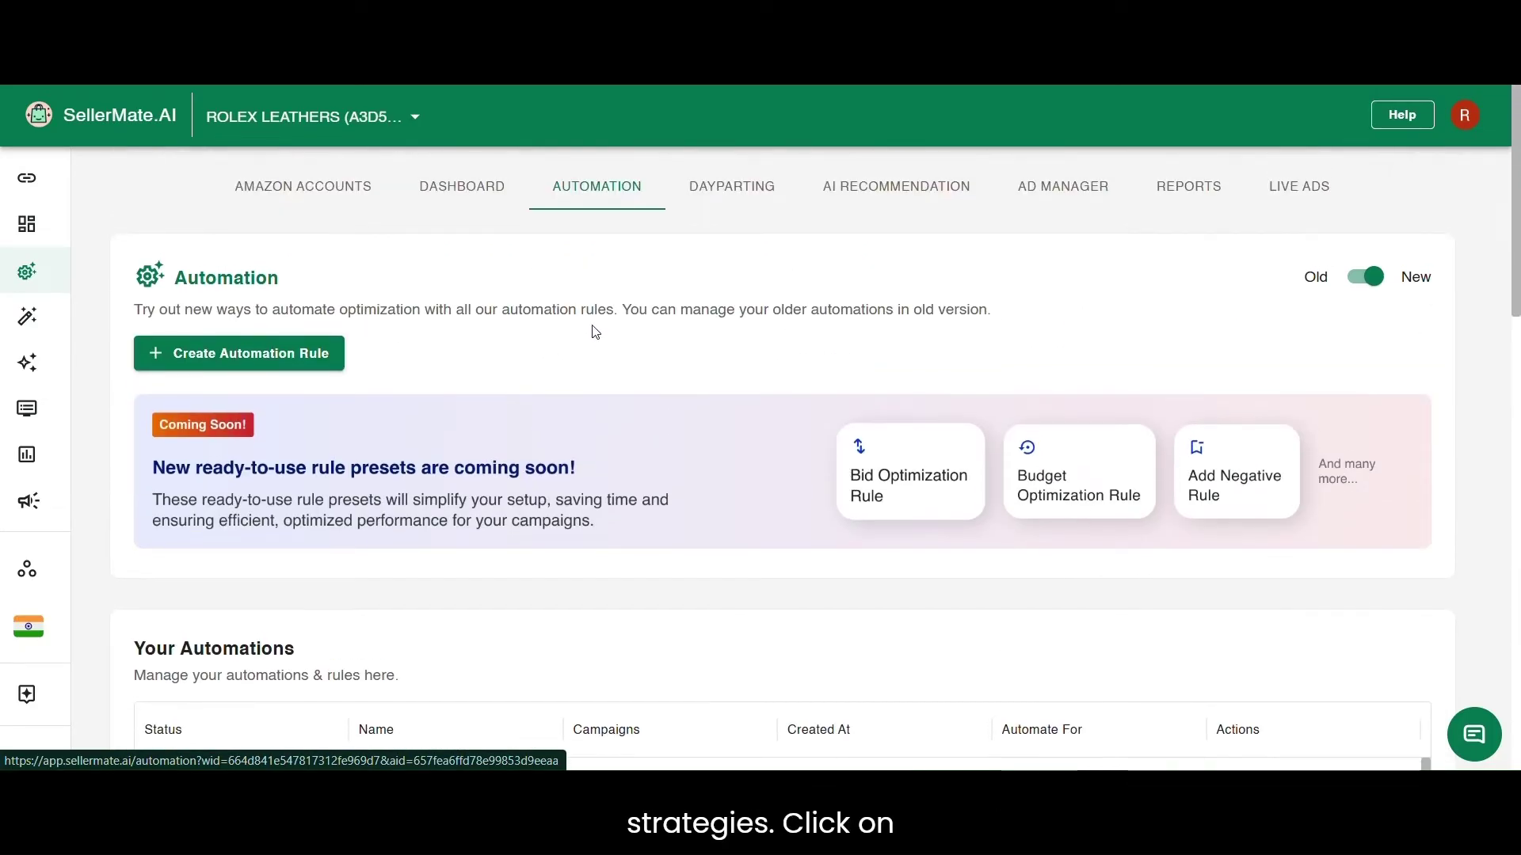
- Start a new Keyword Targets rule named 'keyword optimization', correcting the misspelled word
left_click(286, 350)
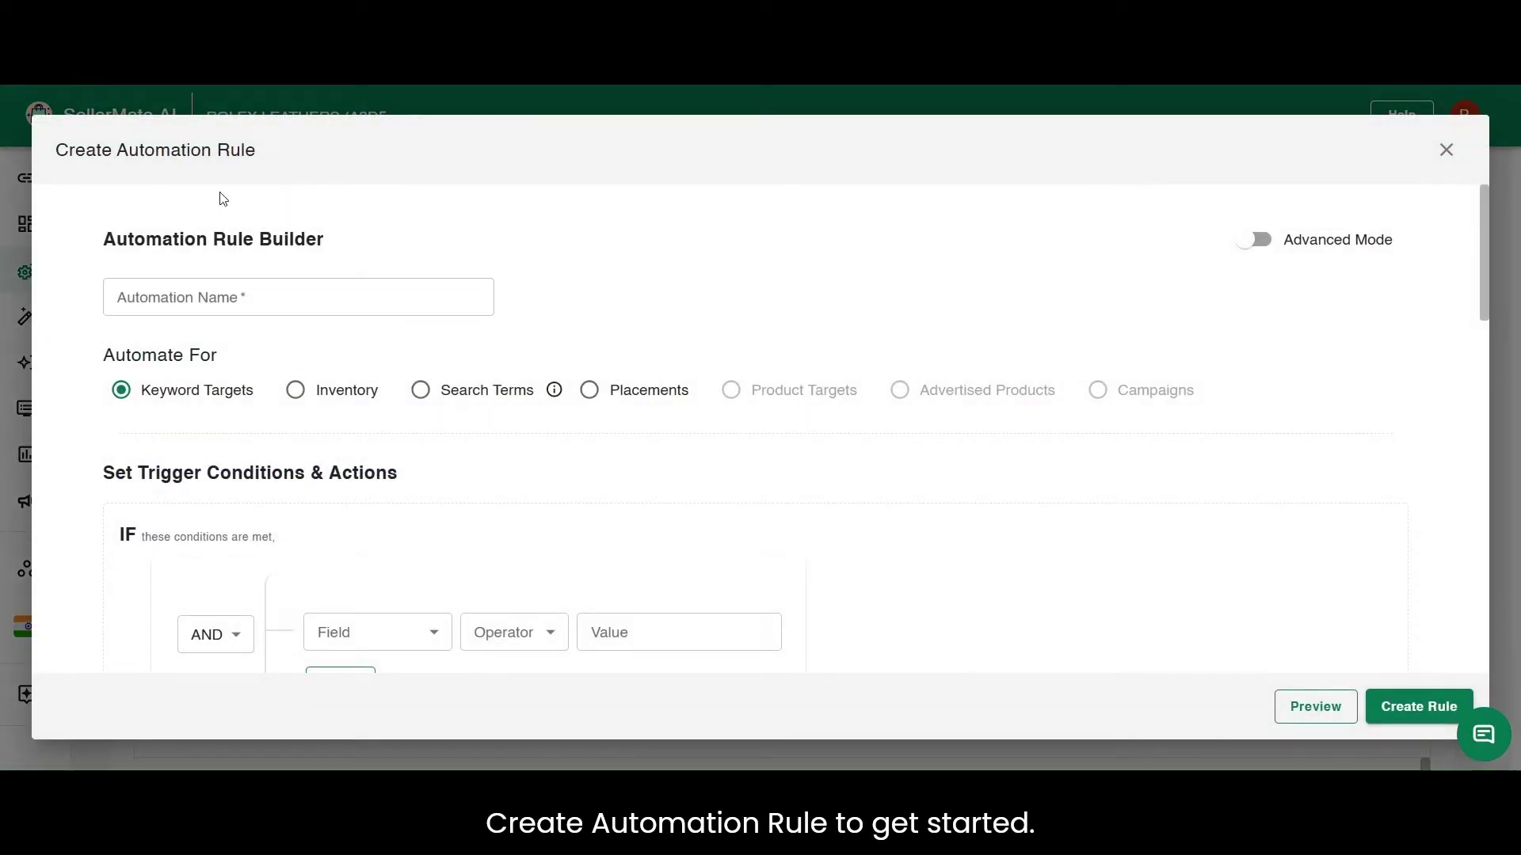
scroll(515, 491, "down", 6)
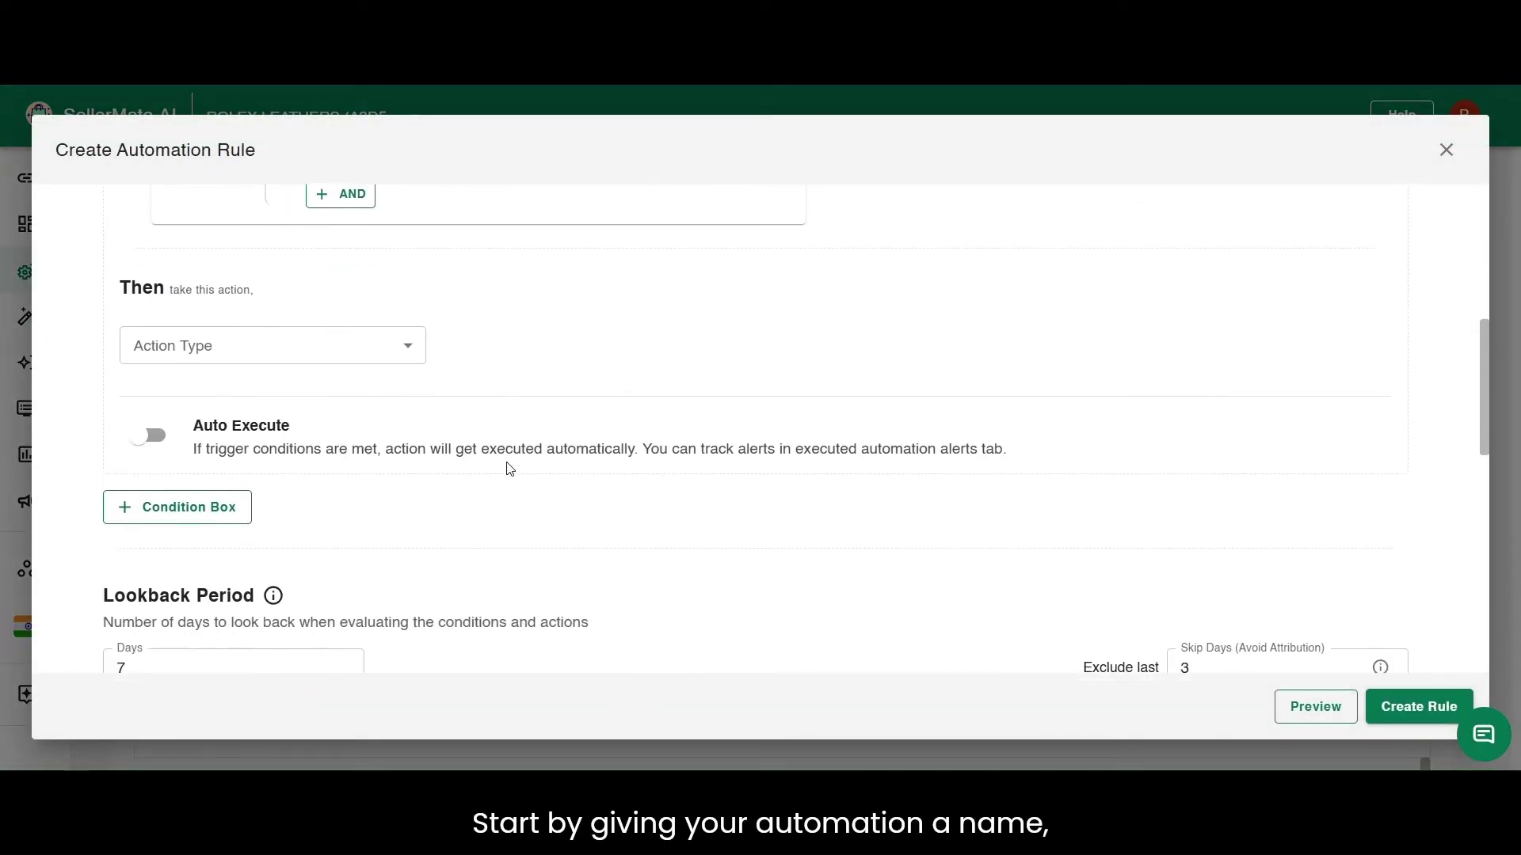
scroll(510, 468, "up", 6)
left_click(234, 293)
type("keyword op")
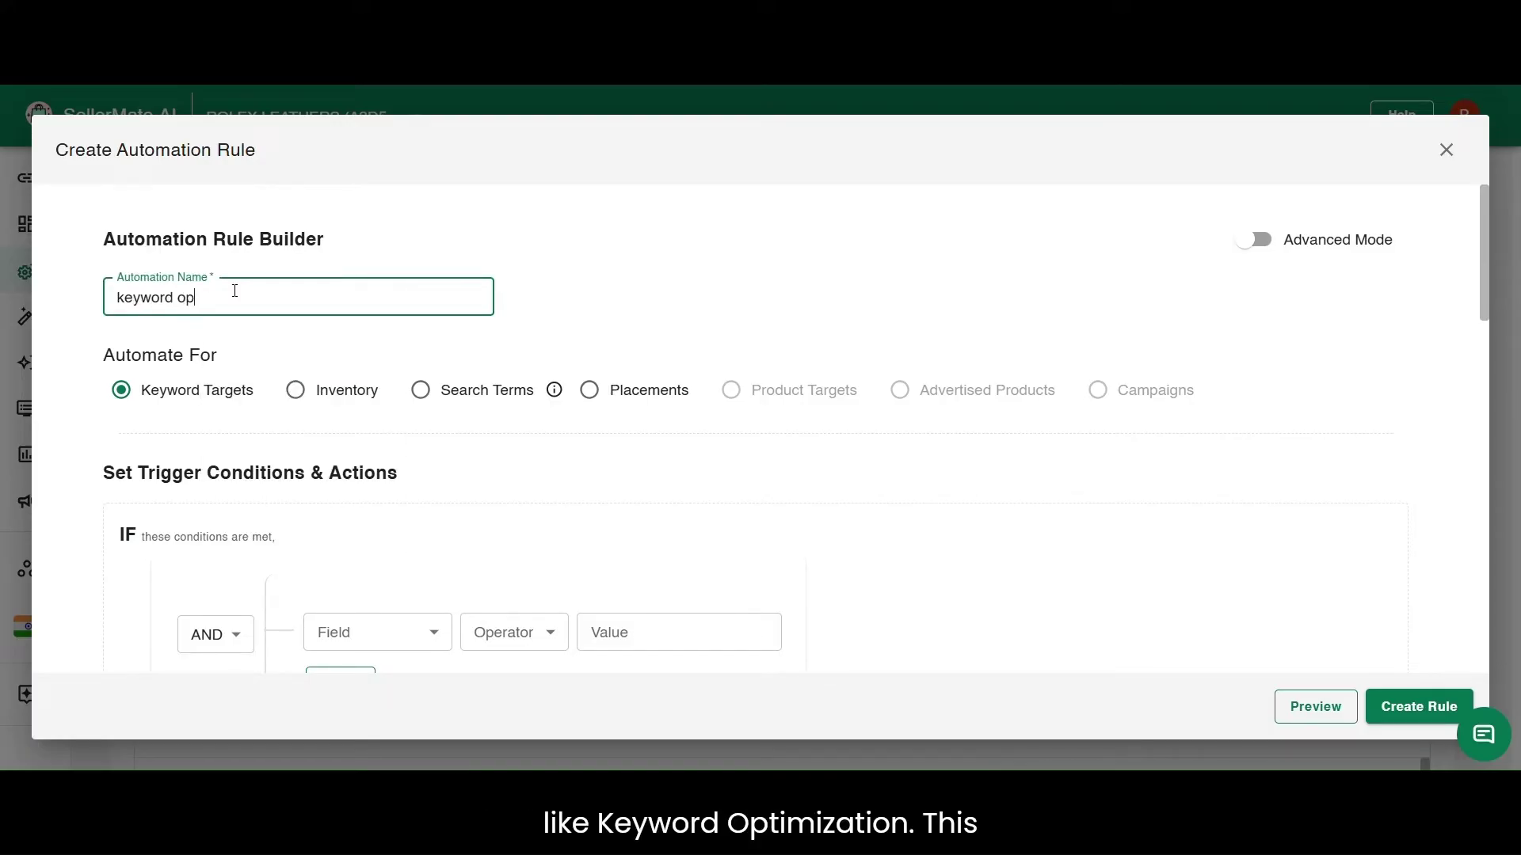
type("tmization")
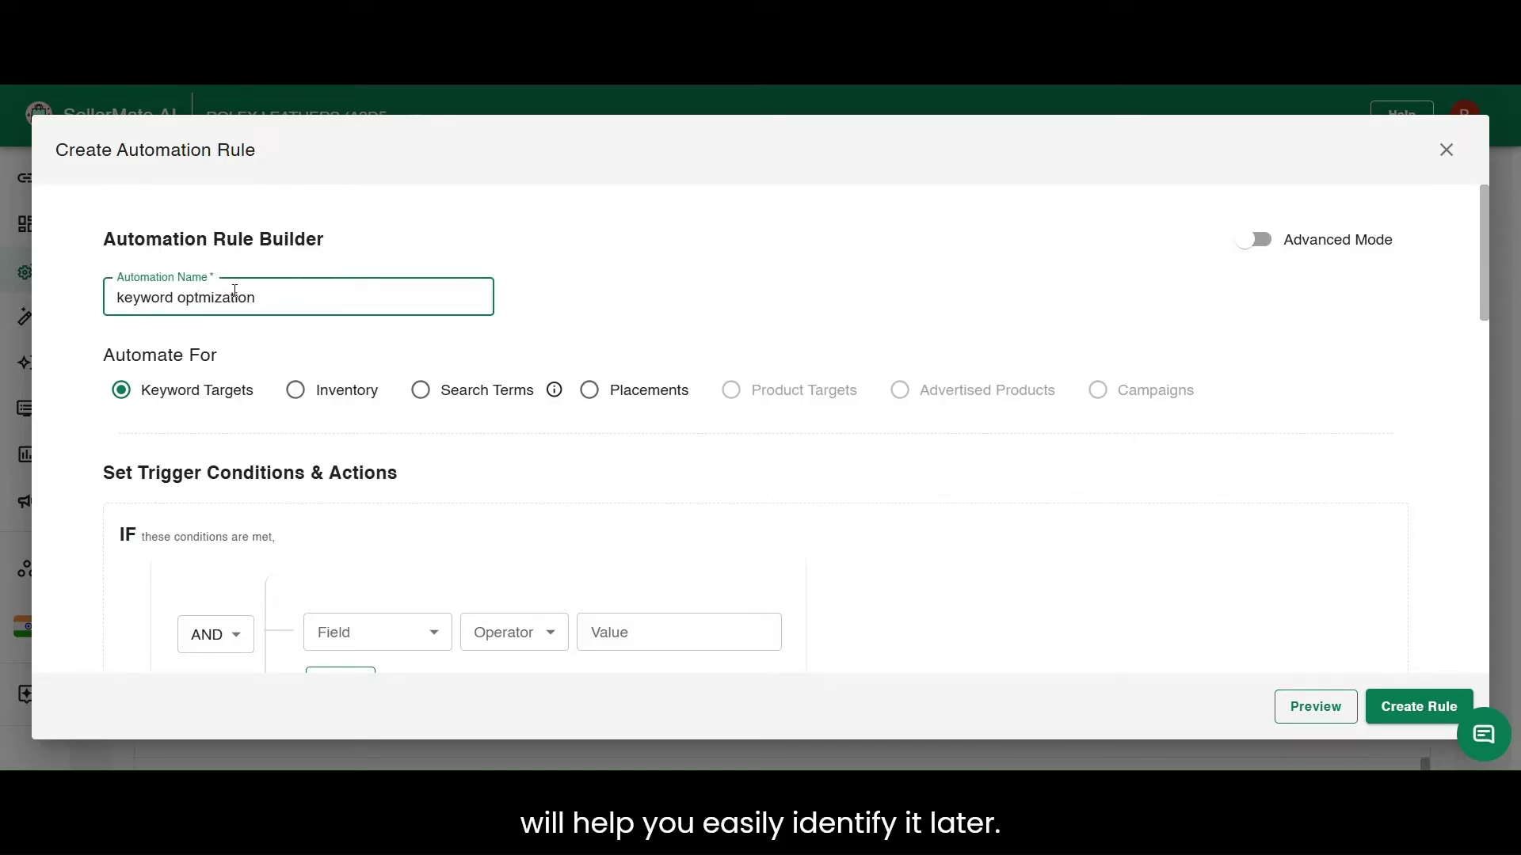
right_click(231, 297)
left_click(325, 328)
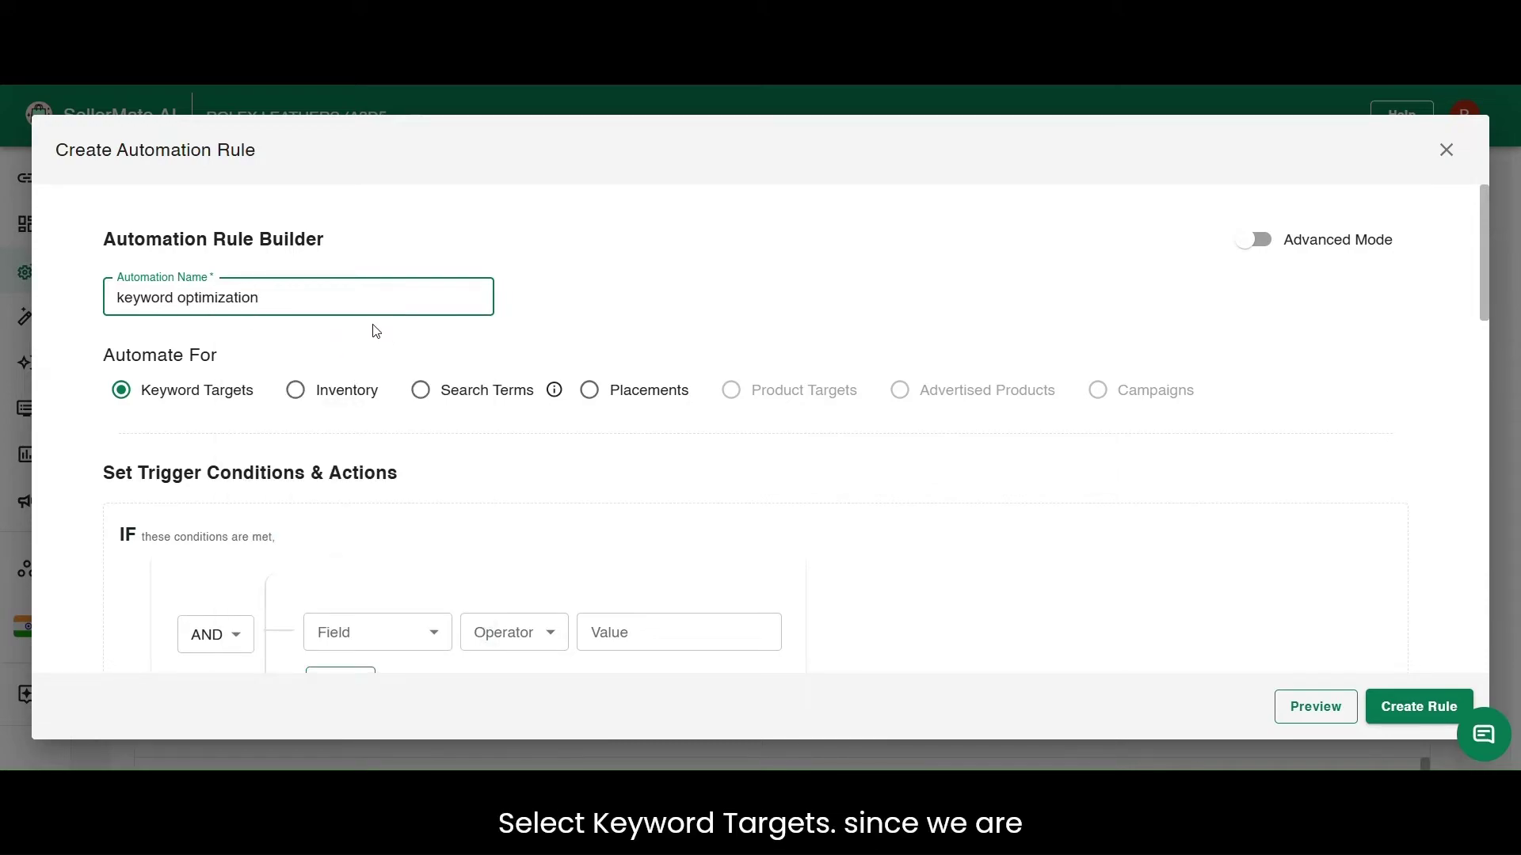
scroll(396, 313, "down", 2)
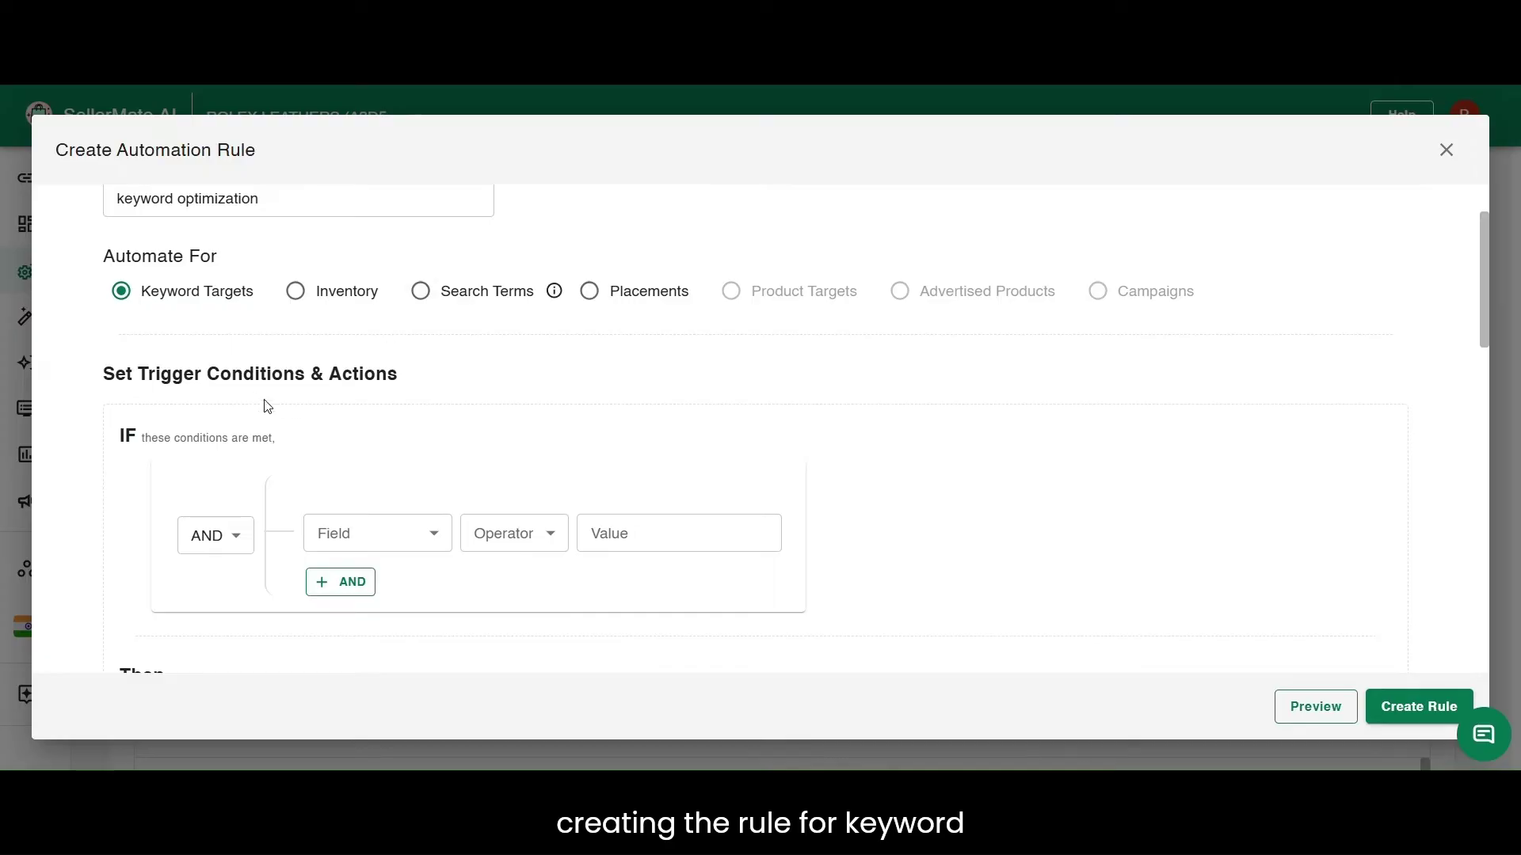
- Add the first trigger condition: CVR greater than 15
scroll(205, 327, "down", 2)
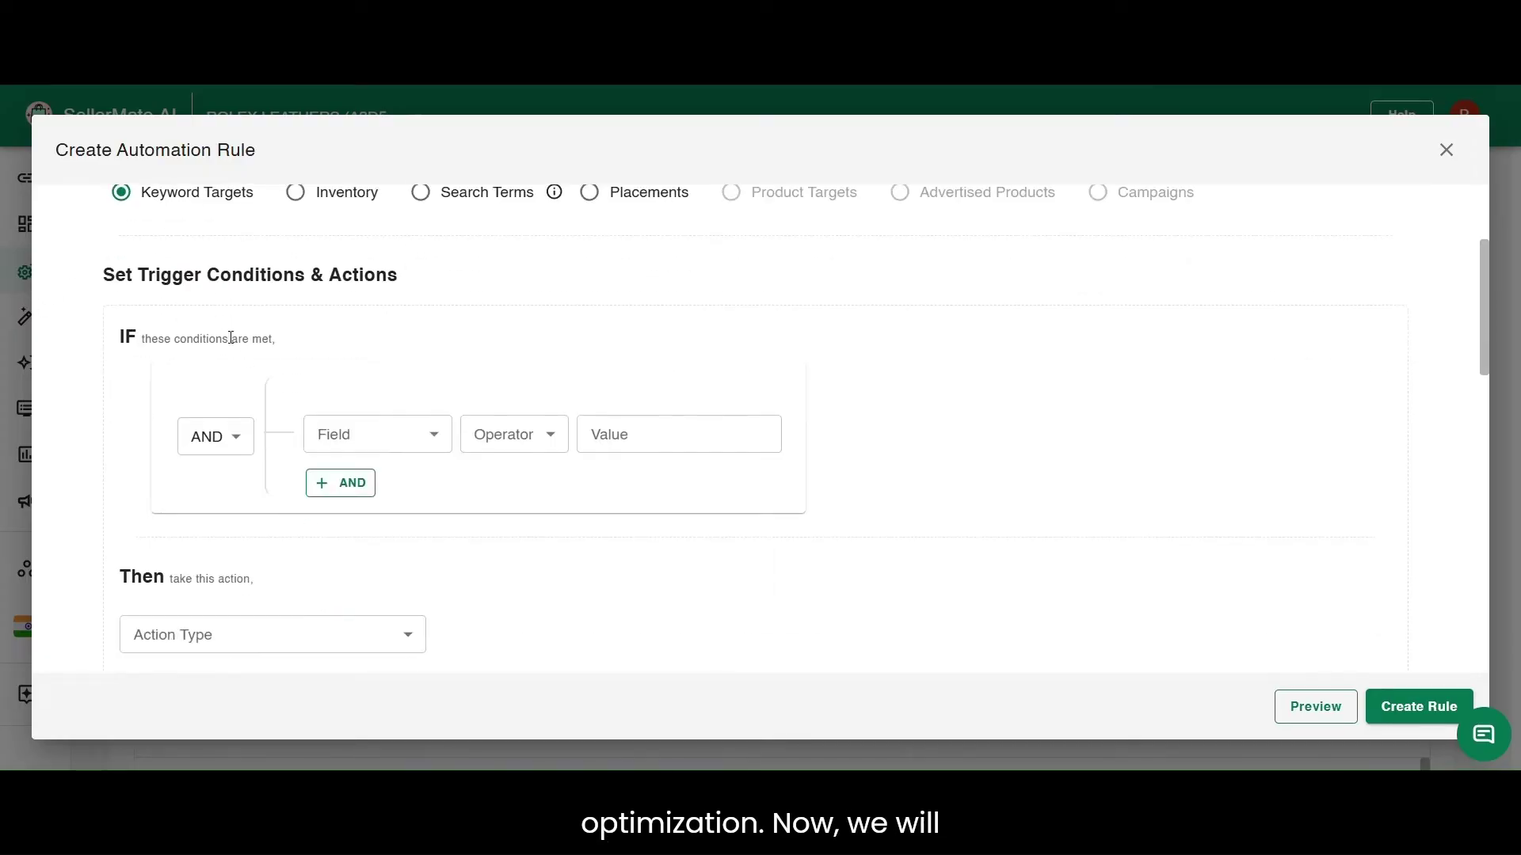
scroll(223, 334, "down", 2)
left_click(227, 344)
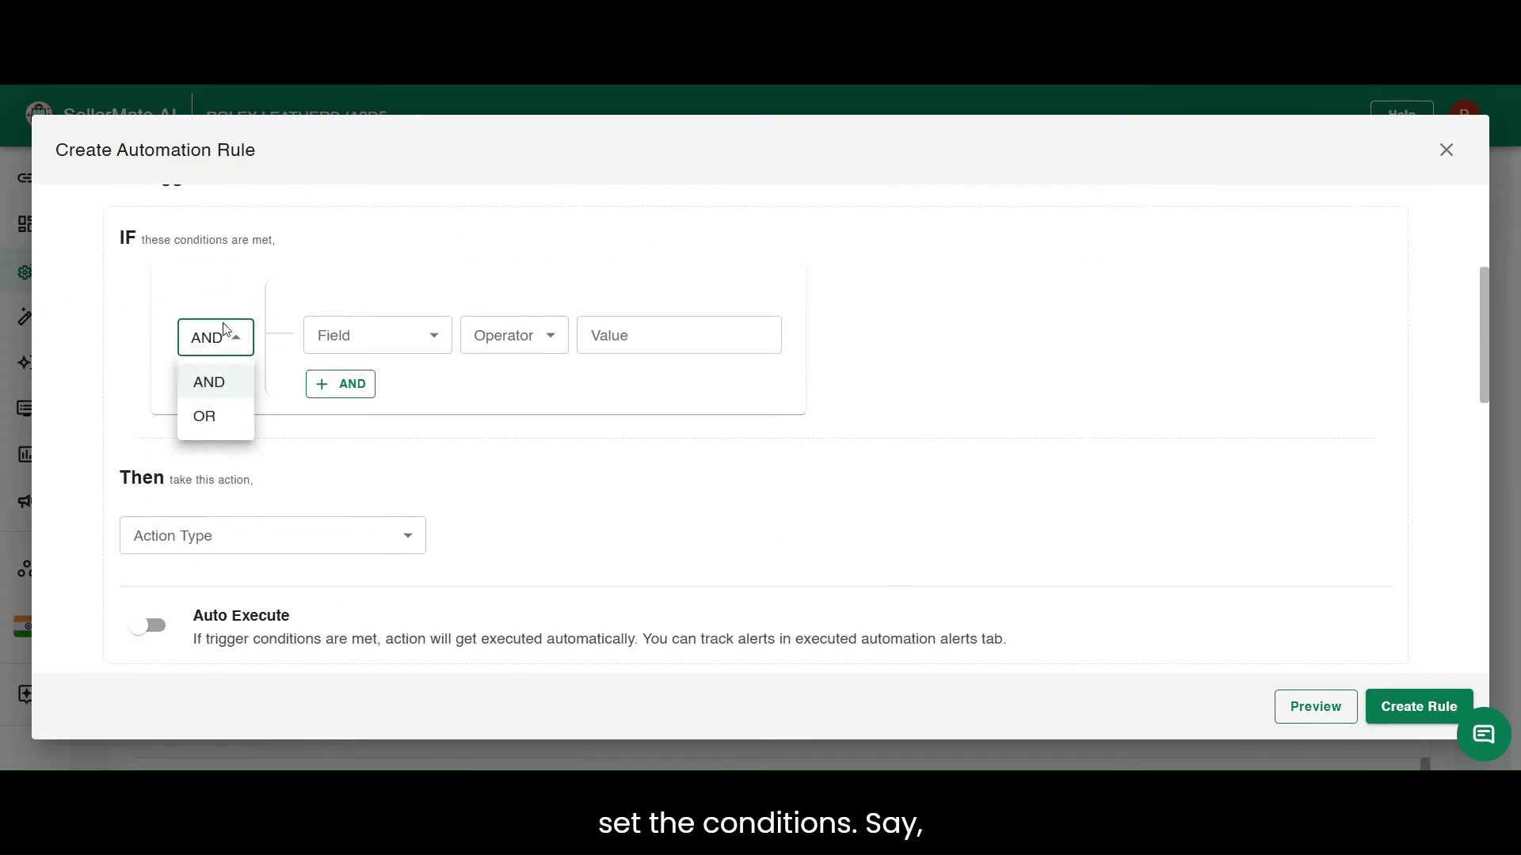
left_click(374, 339)
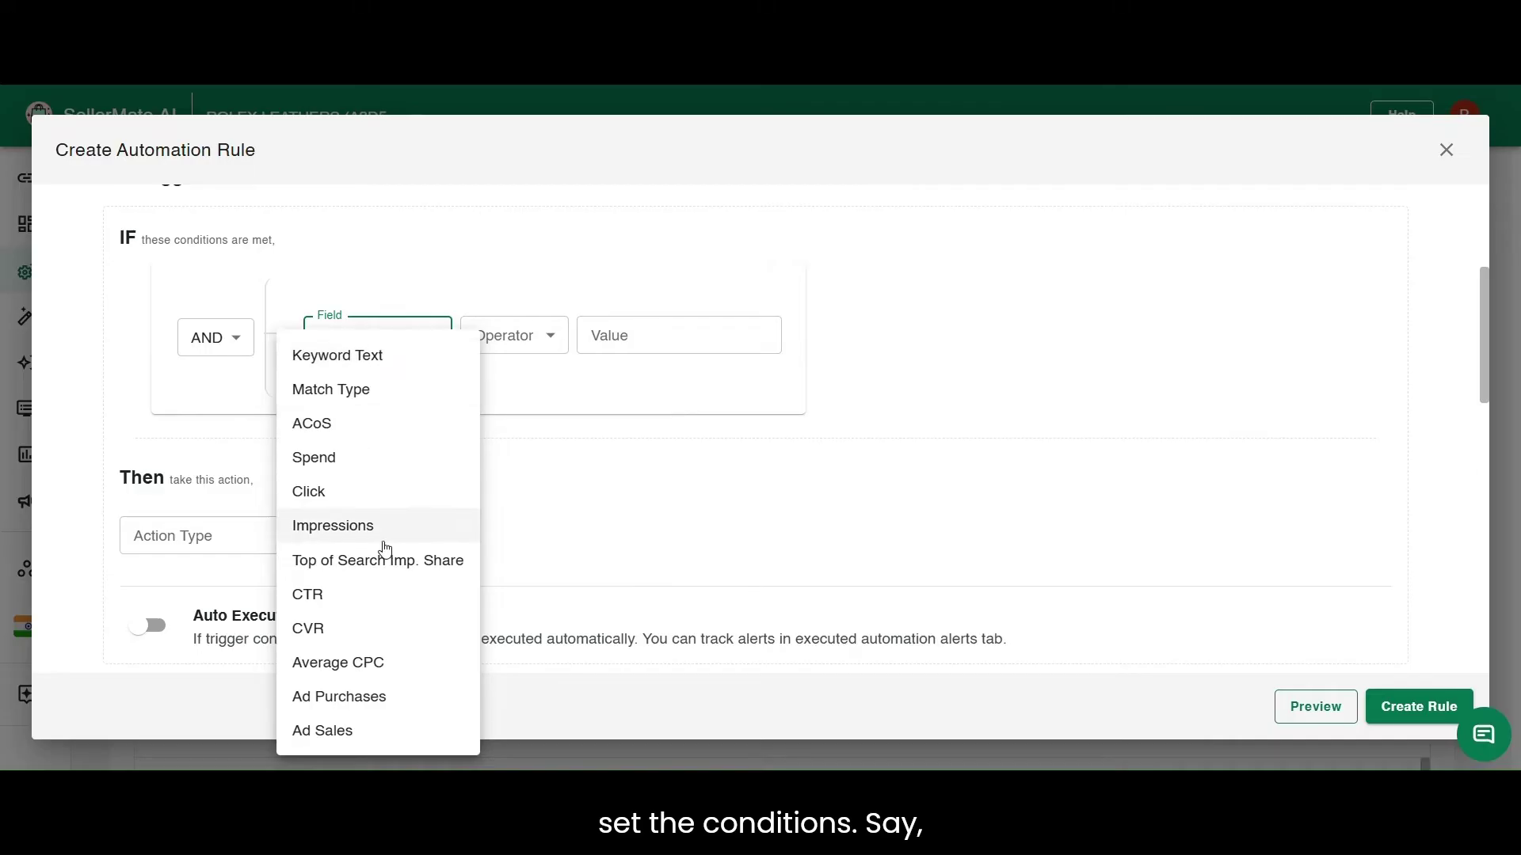
left_click(309, 627)
left_click(527, 336)
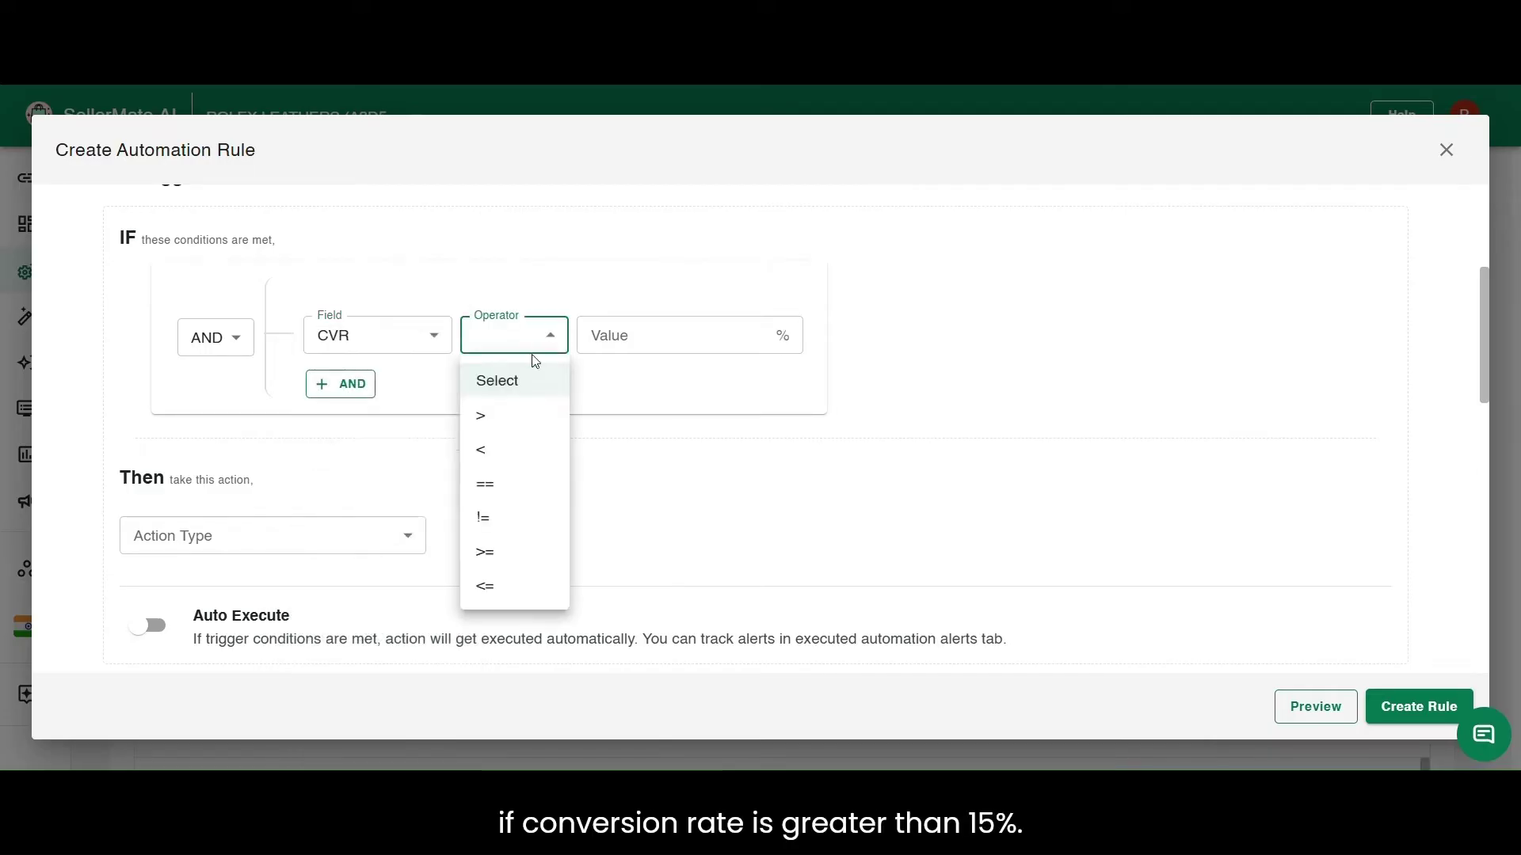
left_click(484, 418)
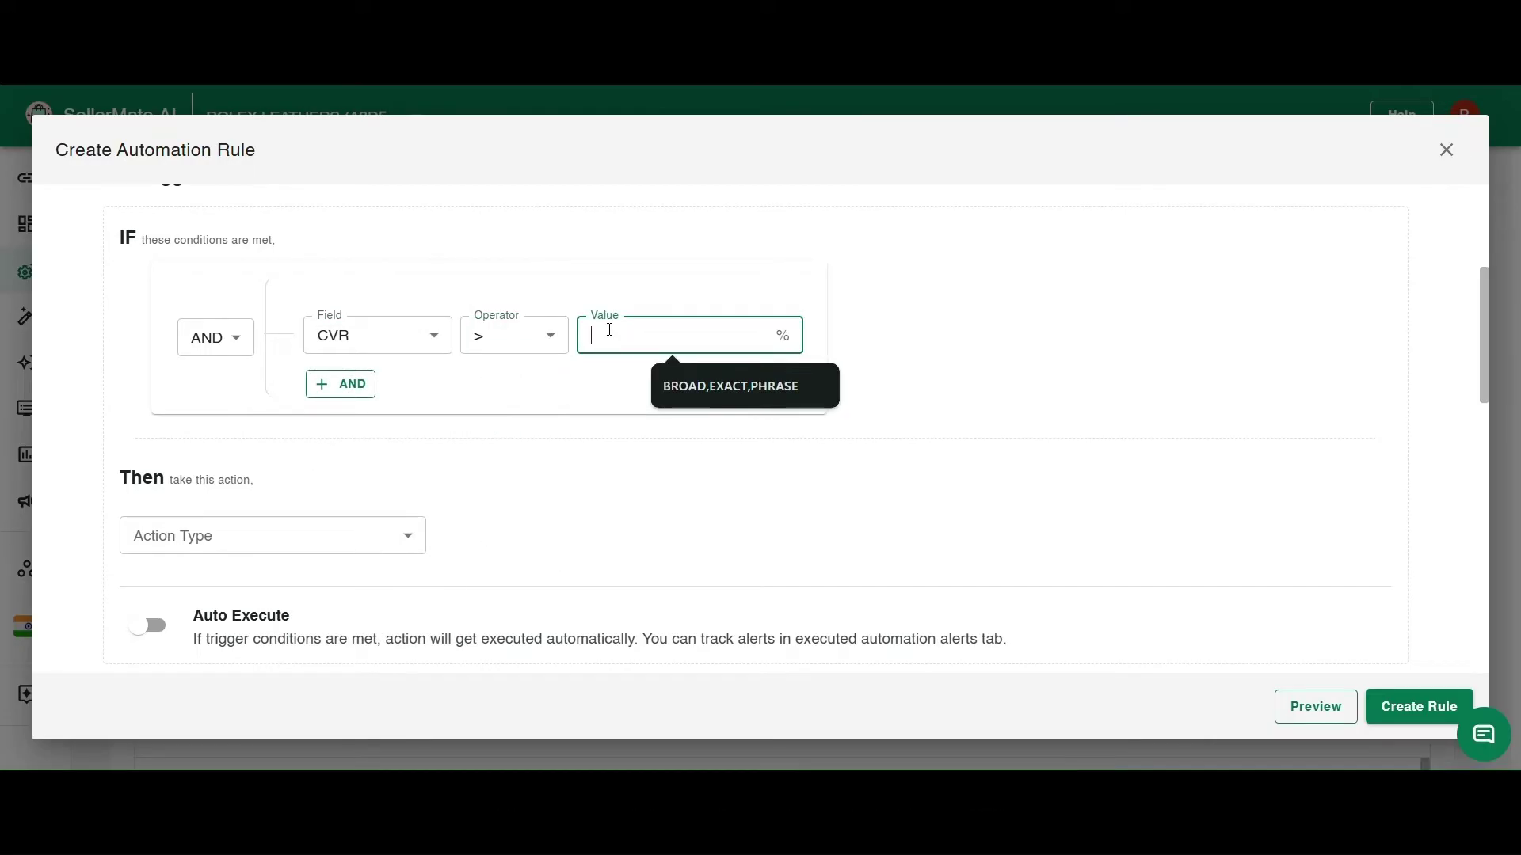
type("15")
- Add an AND condition requiring ACoS less than 20
left_click(340, 384)
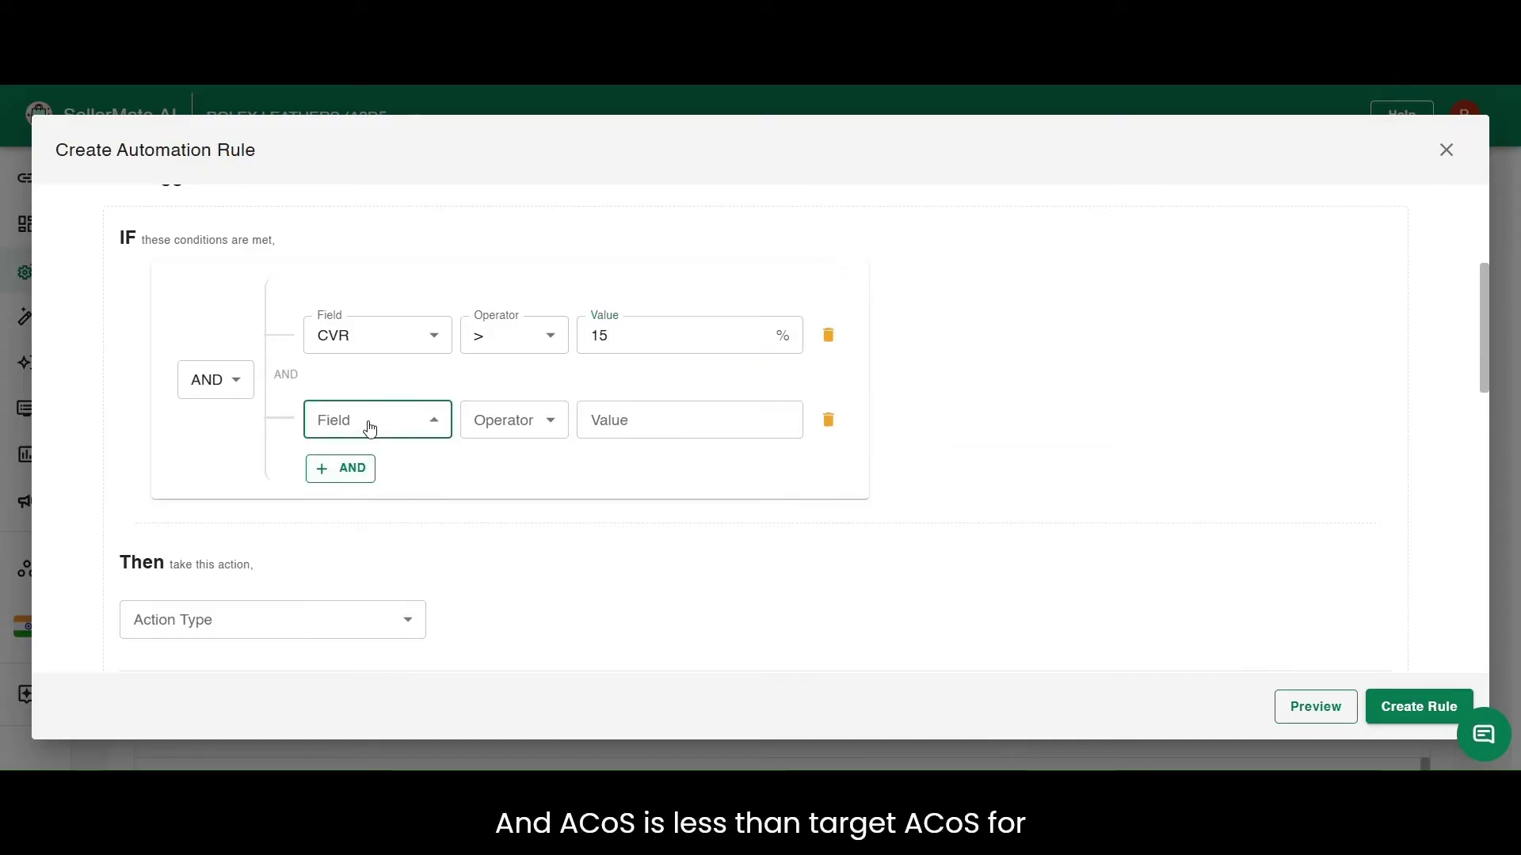
left_click(366, 422)
left_click(321, 428)
left_click(511, 420)
left_click(486, 540)
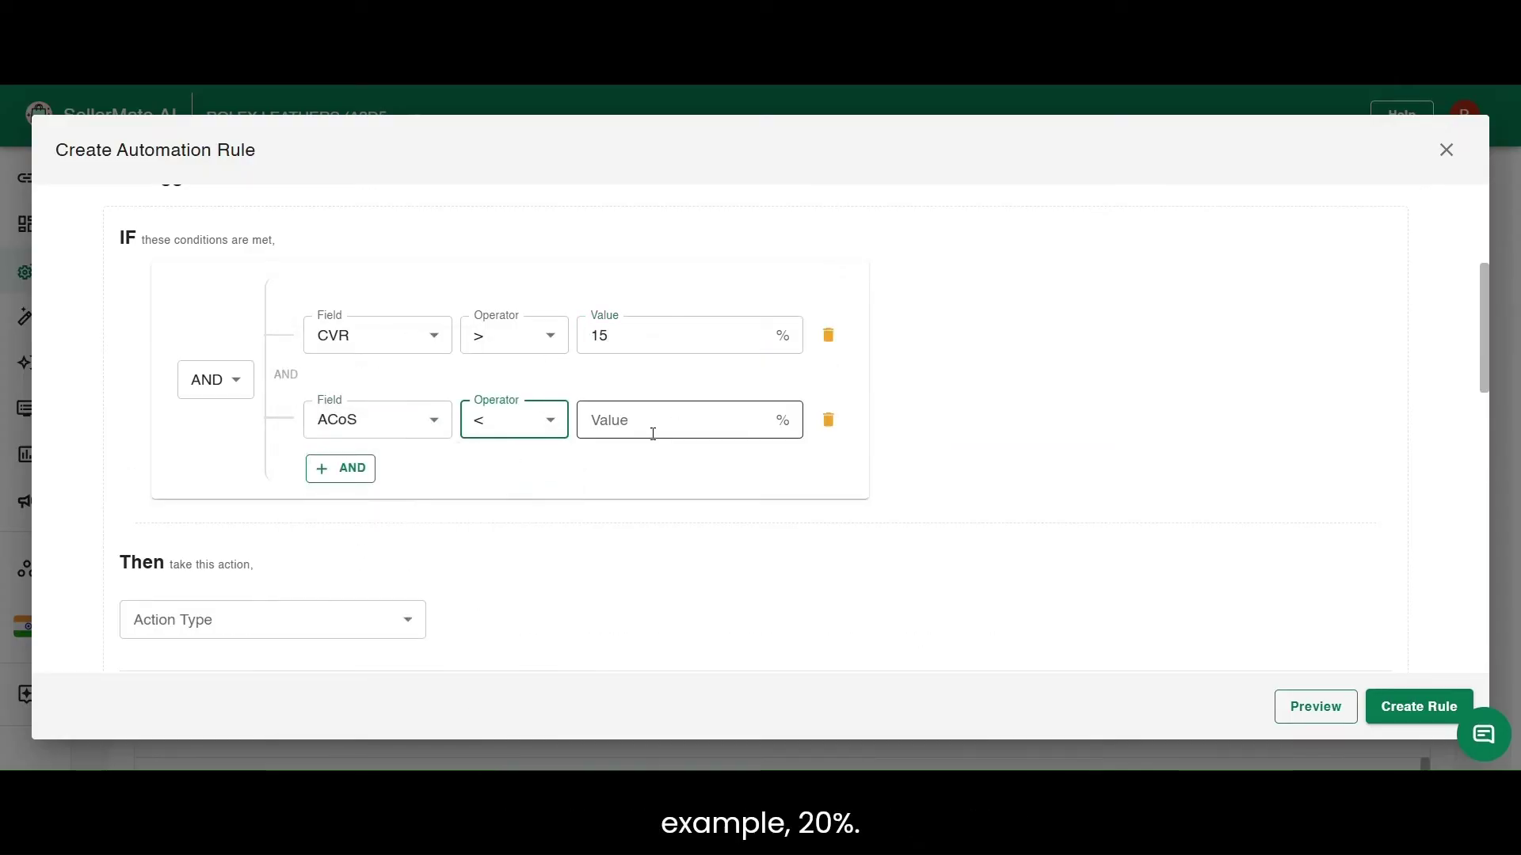
left_click(639, 424)
type("20")
left_click(635, 252)
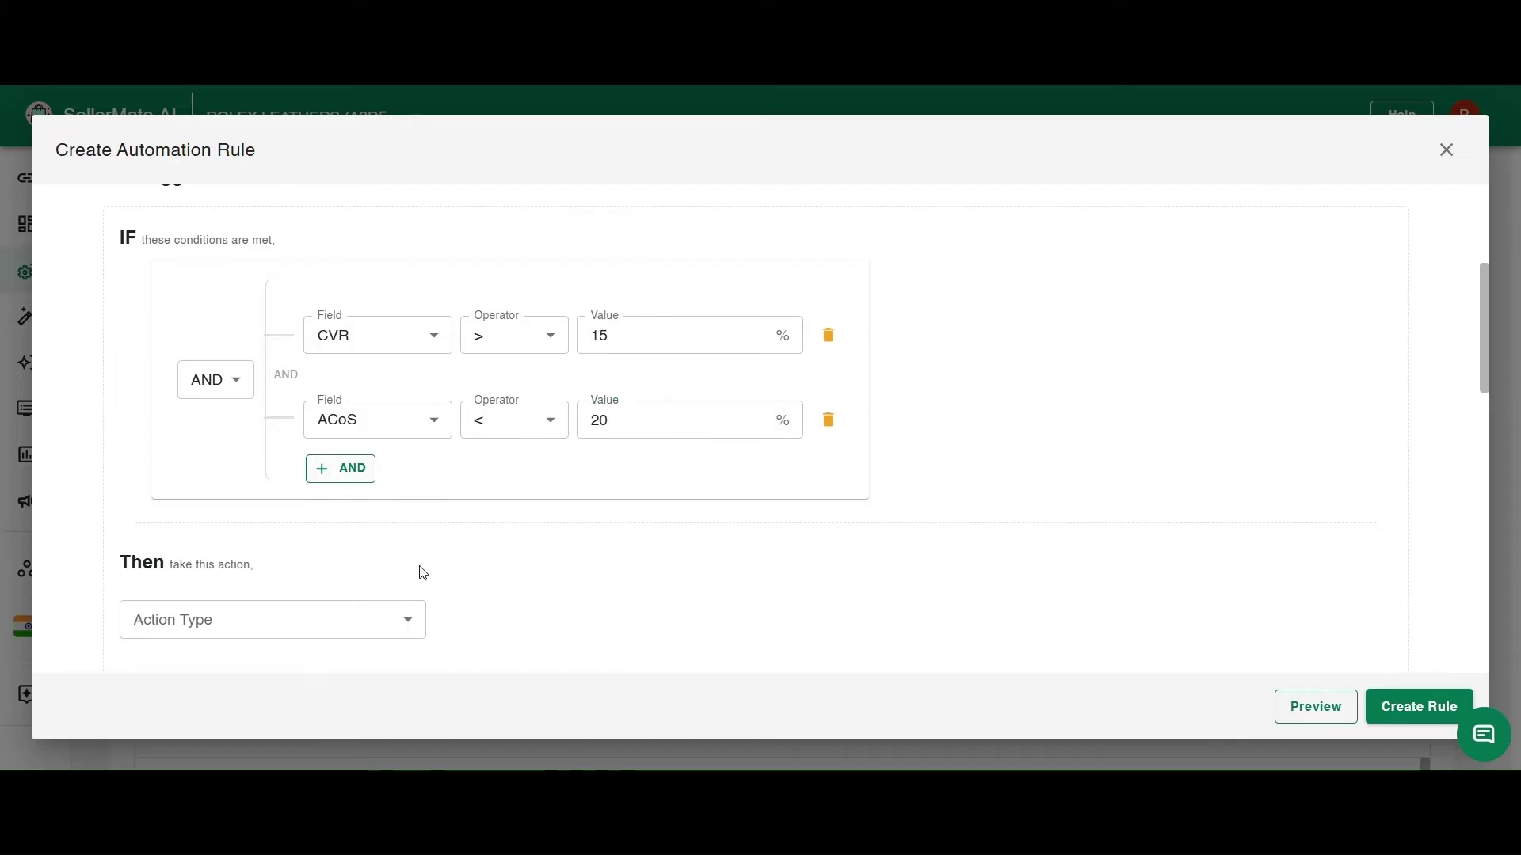
- Set the action to Increase Bid by 5 Percentage with a Max. Bid Limit of 10
scroll(436, 568, "down", 1)
left_click(228, 525)
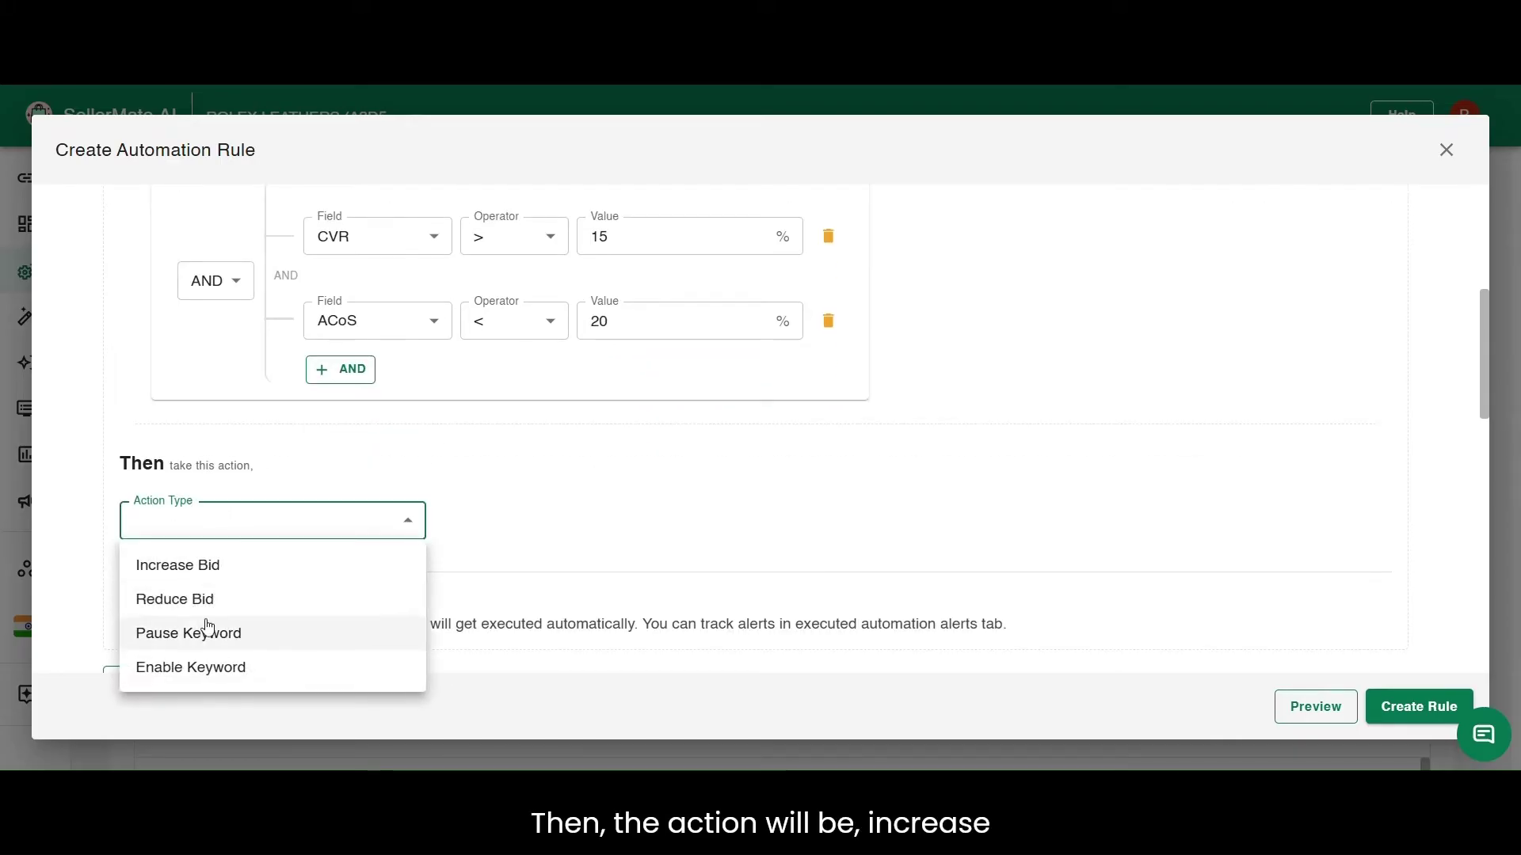
left_click(196, 568)
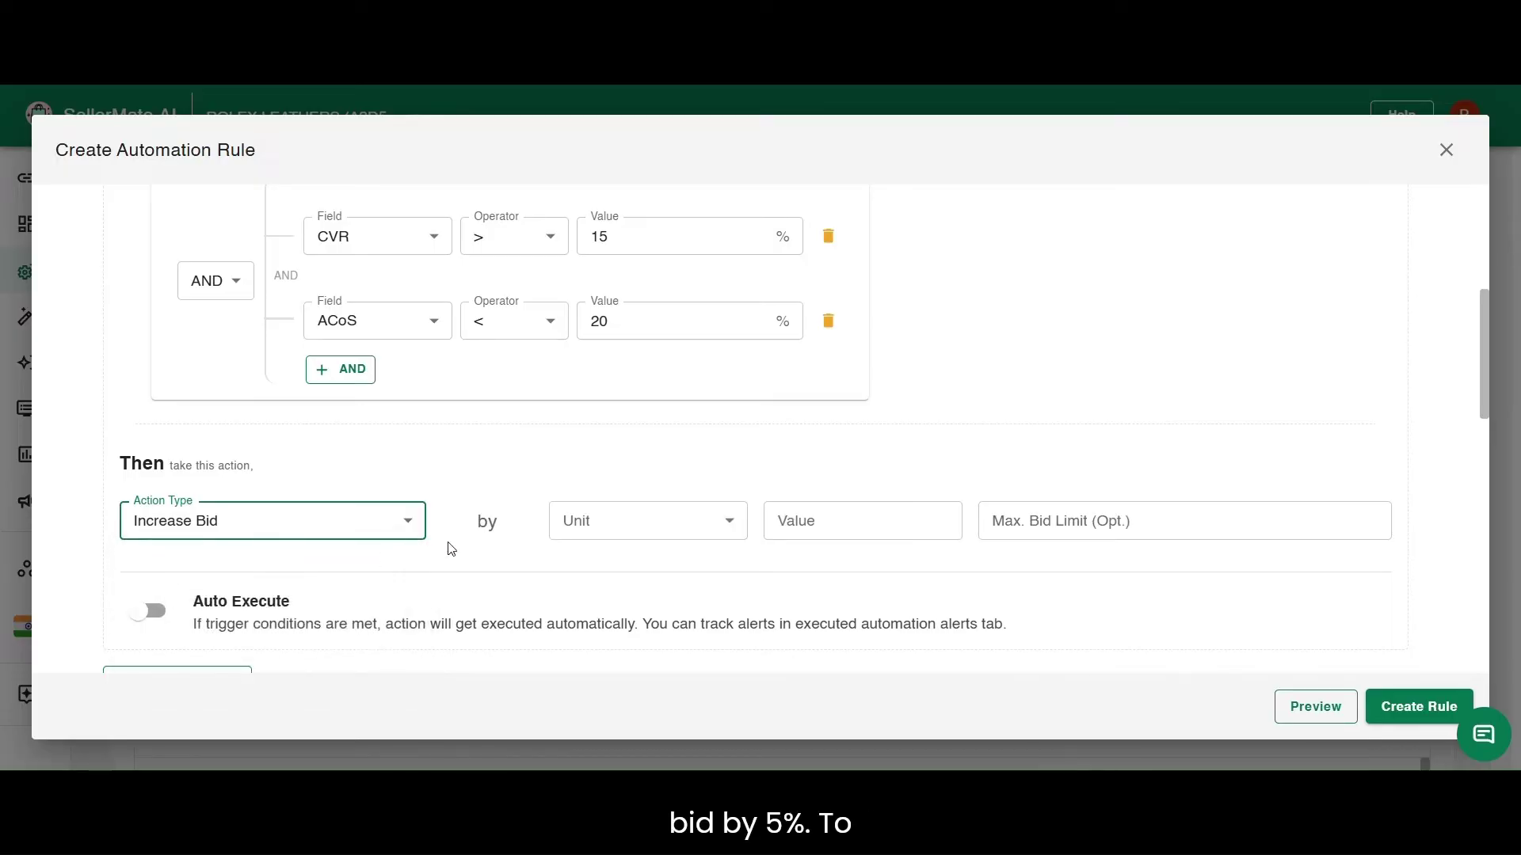
left_click(606, 535)
left_click(595, 568)
left_click(845, 519)
type("5")
left_click(1073, 520)
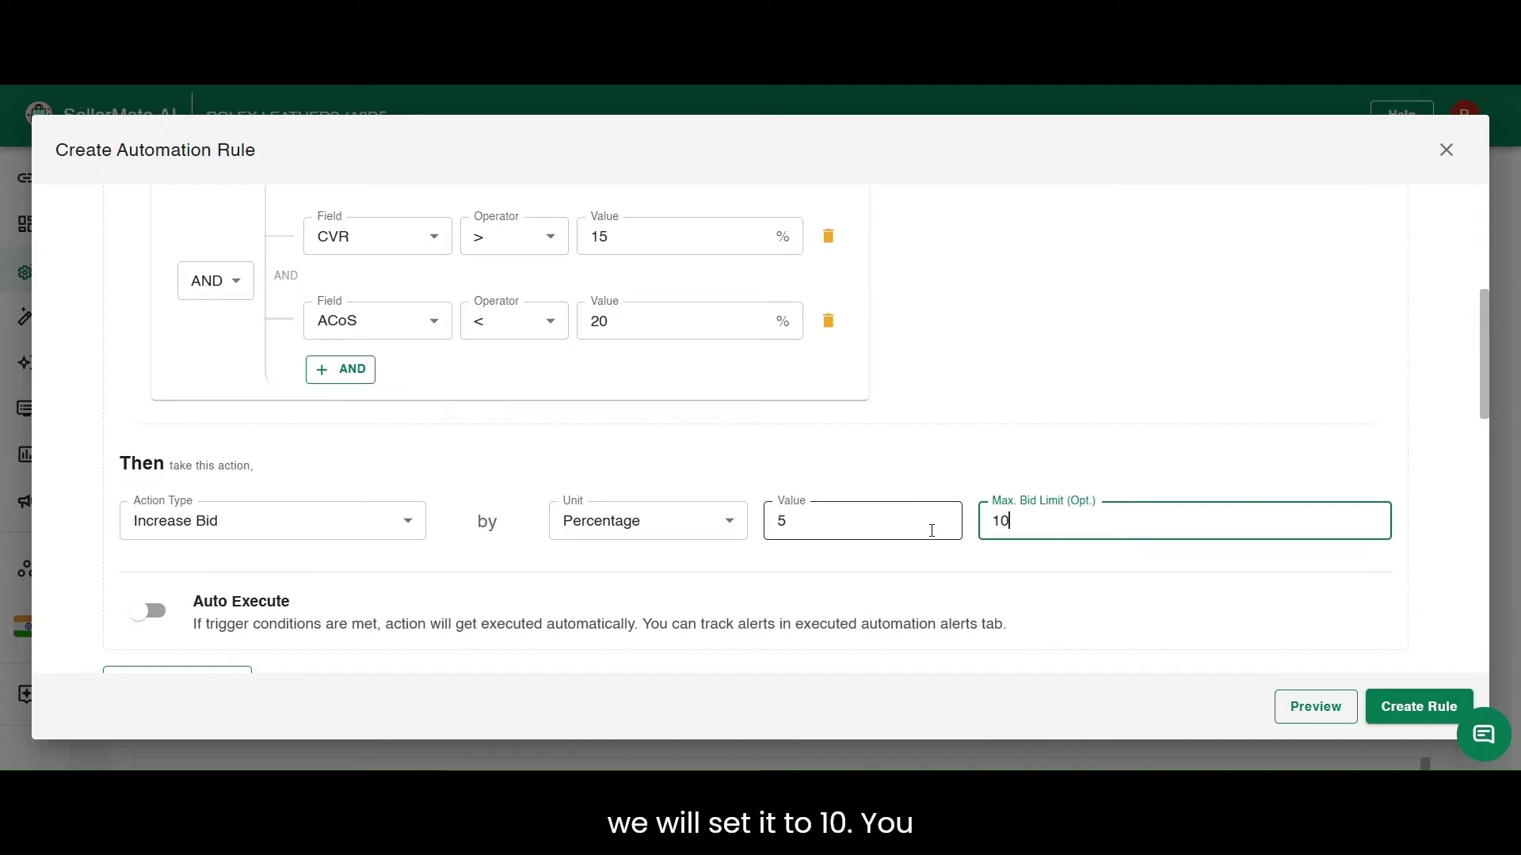
left_click(951, 570)
scroll(538, 515, "down", 1)
scroll(538, 513, "down", 1)
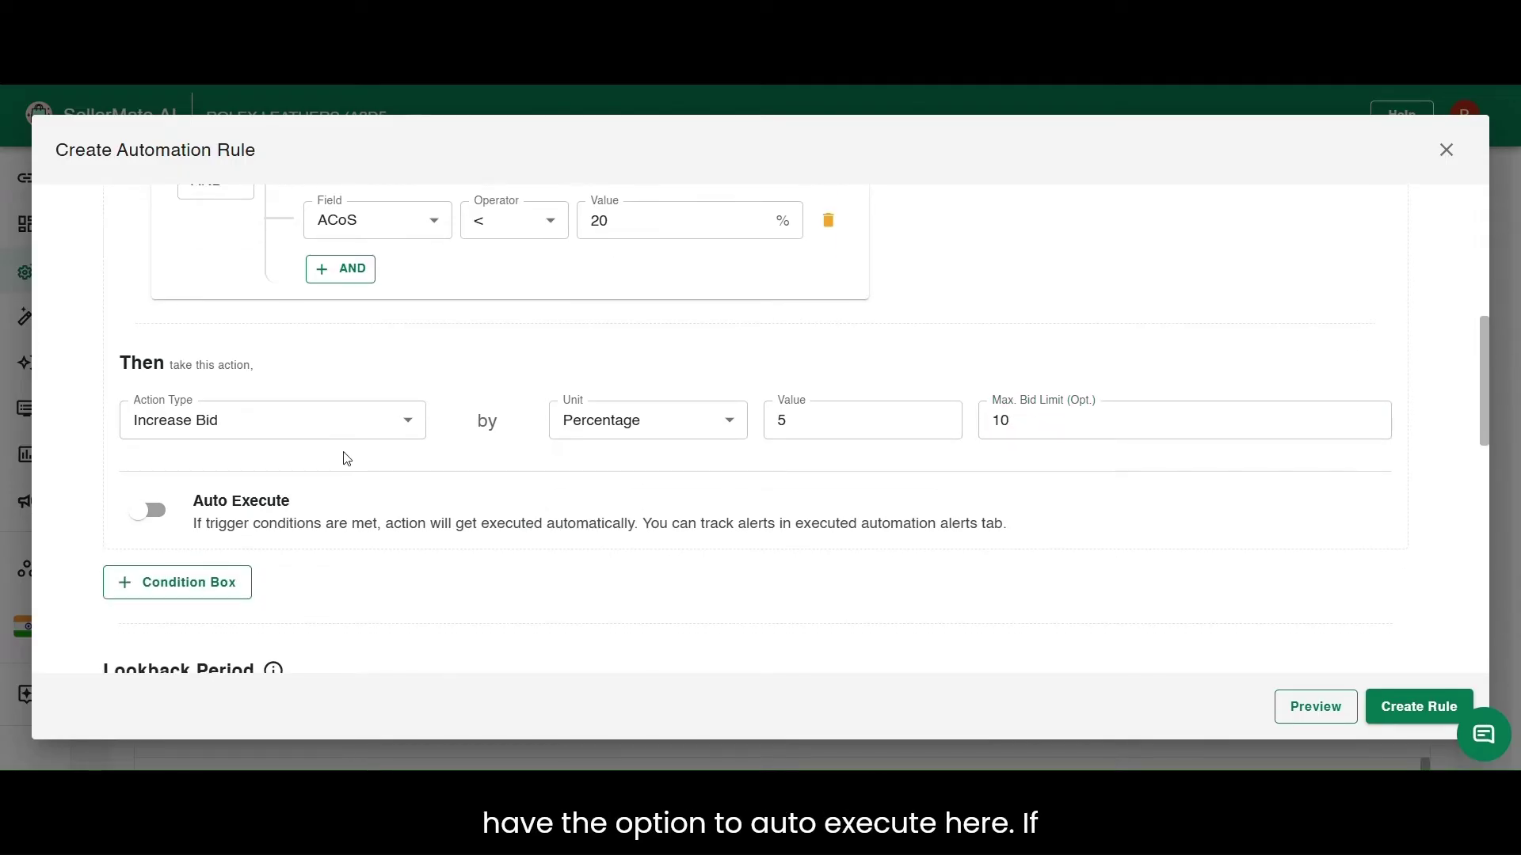
scroll(343, 455, "down", 2)
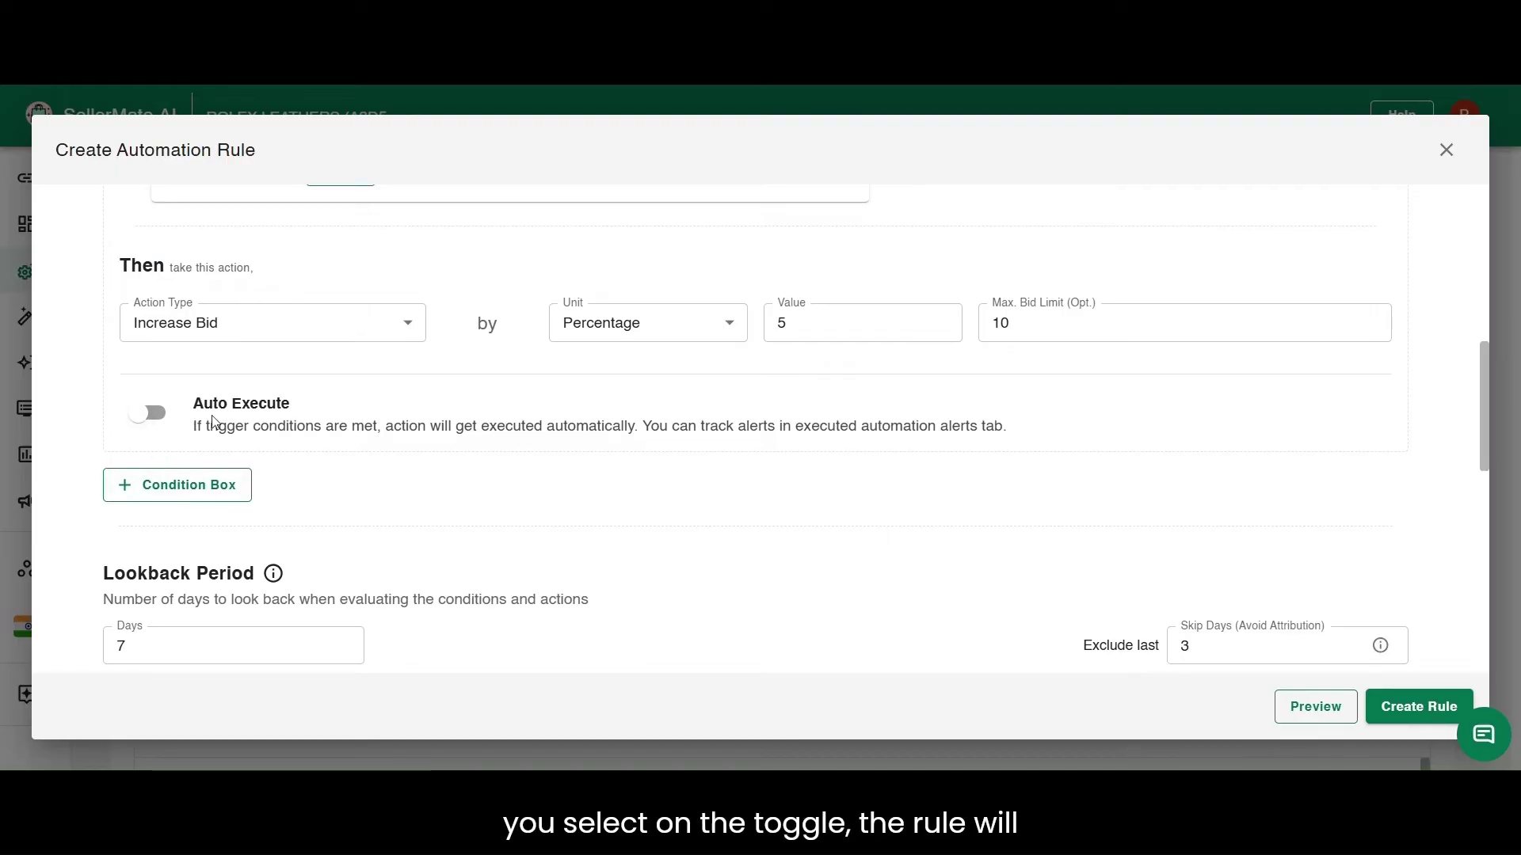
left_click(156, 419)
left_click(156, 420)
left_click(157, 419)
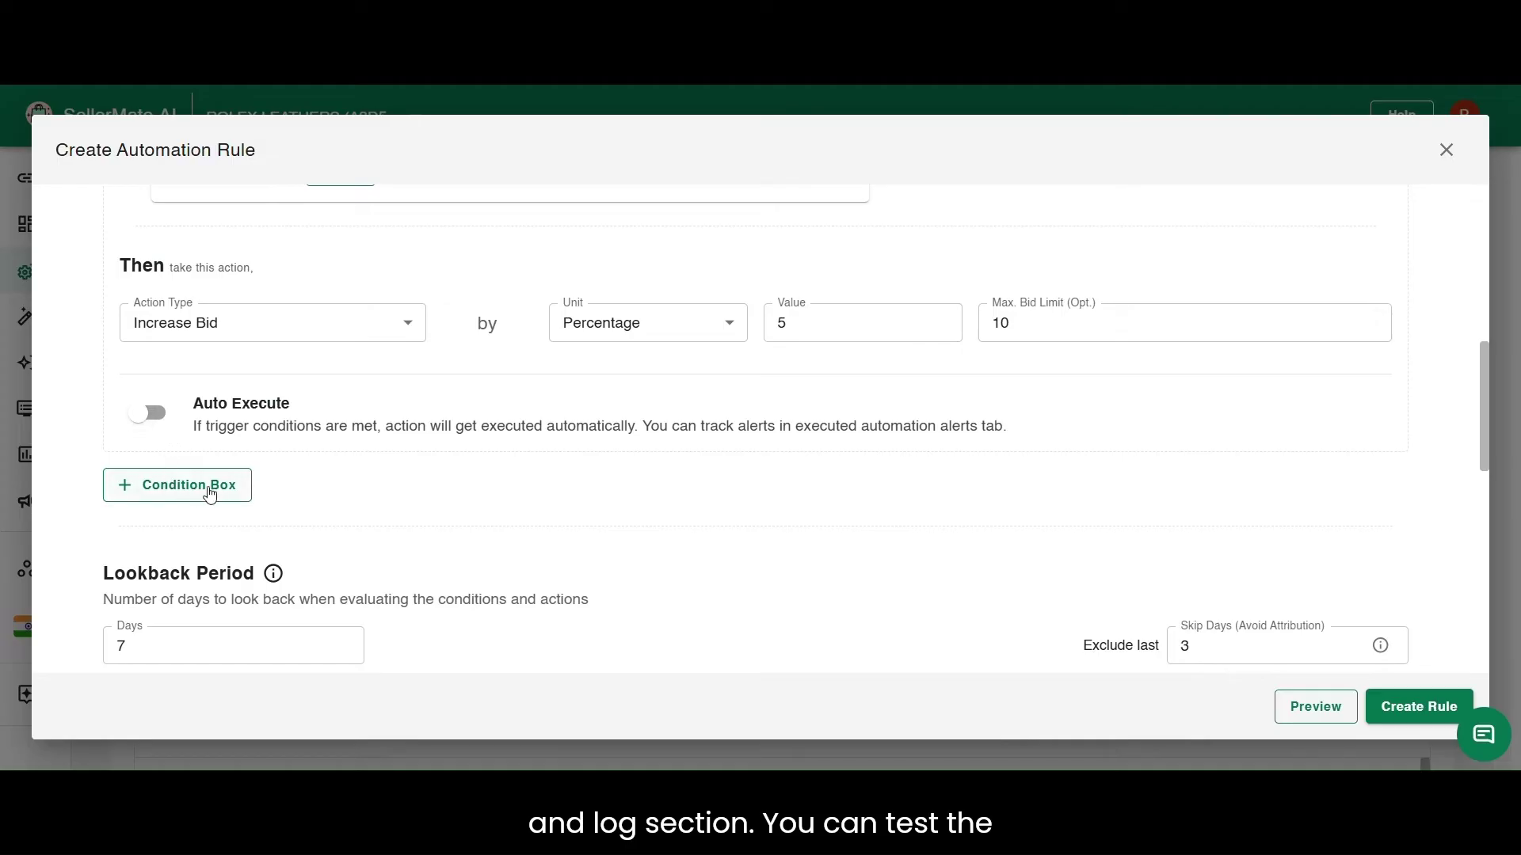
left_click(172, 486)
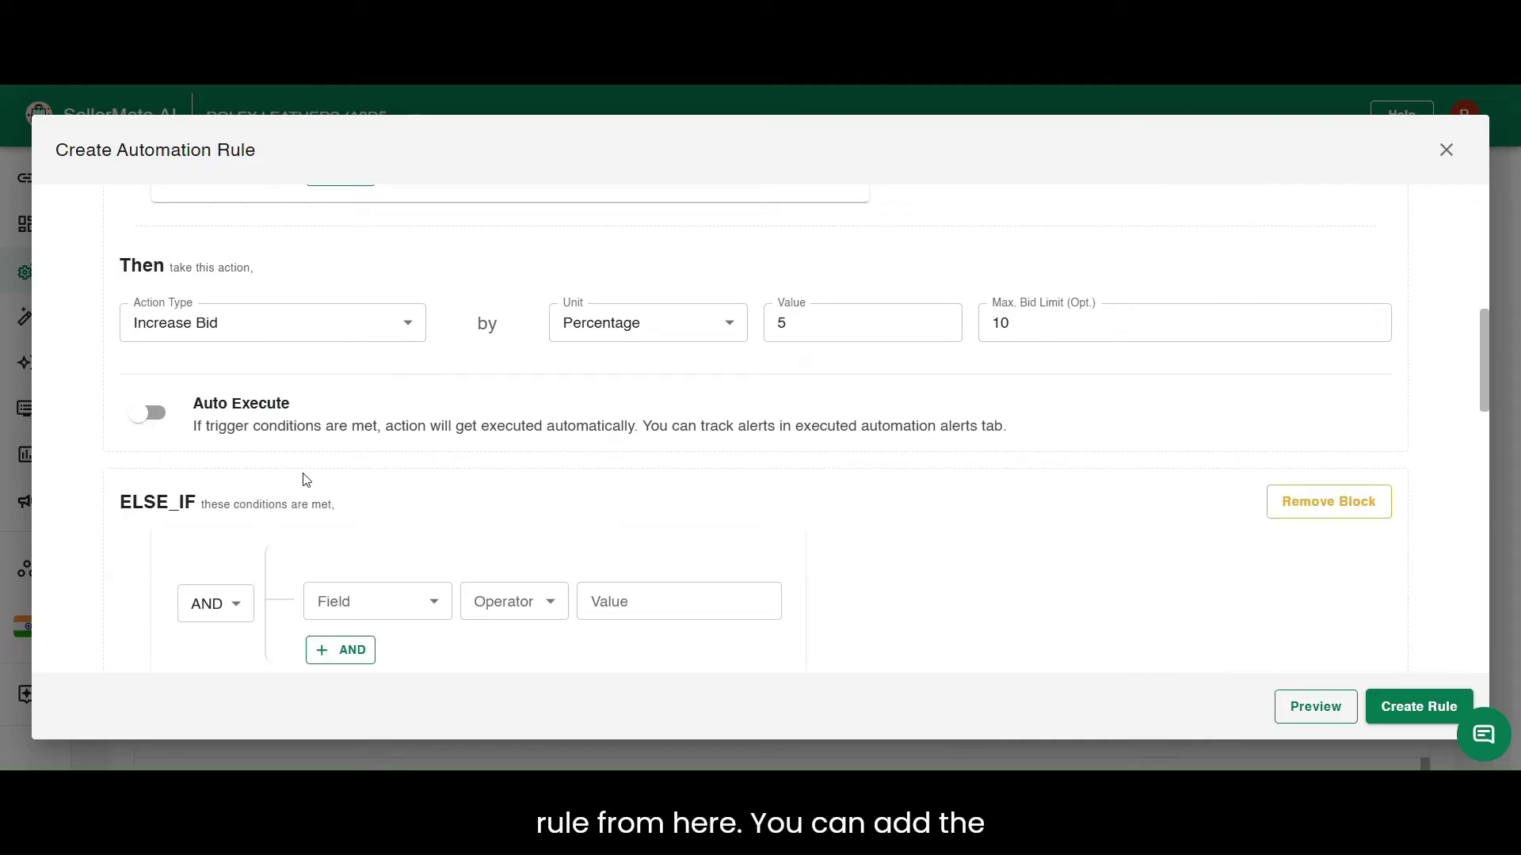
scroll(367, 454, "down", 3)
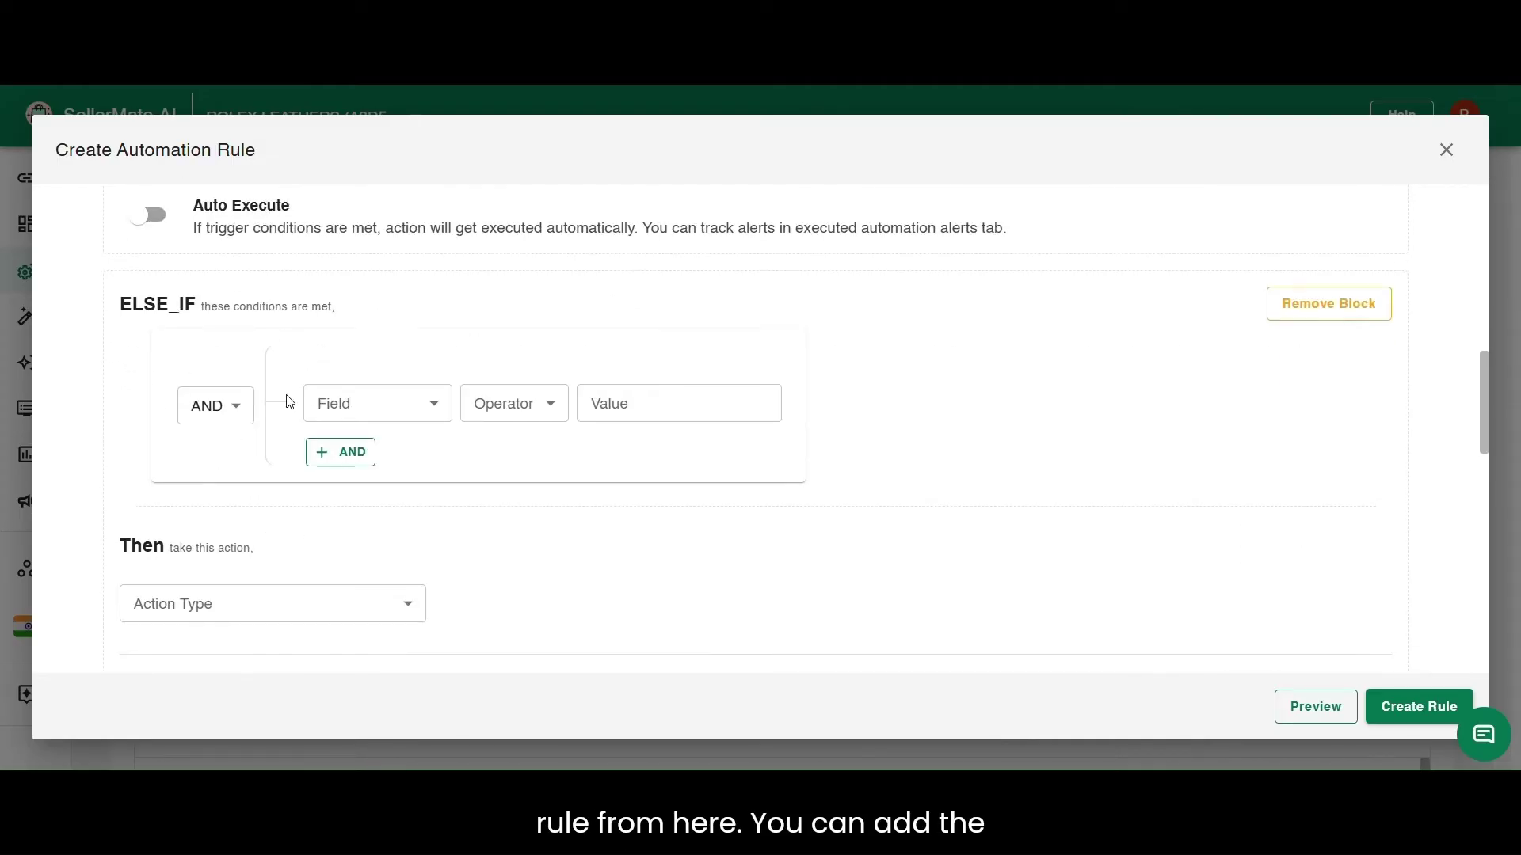
left_click(373, 602)
left_click(296, 526)
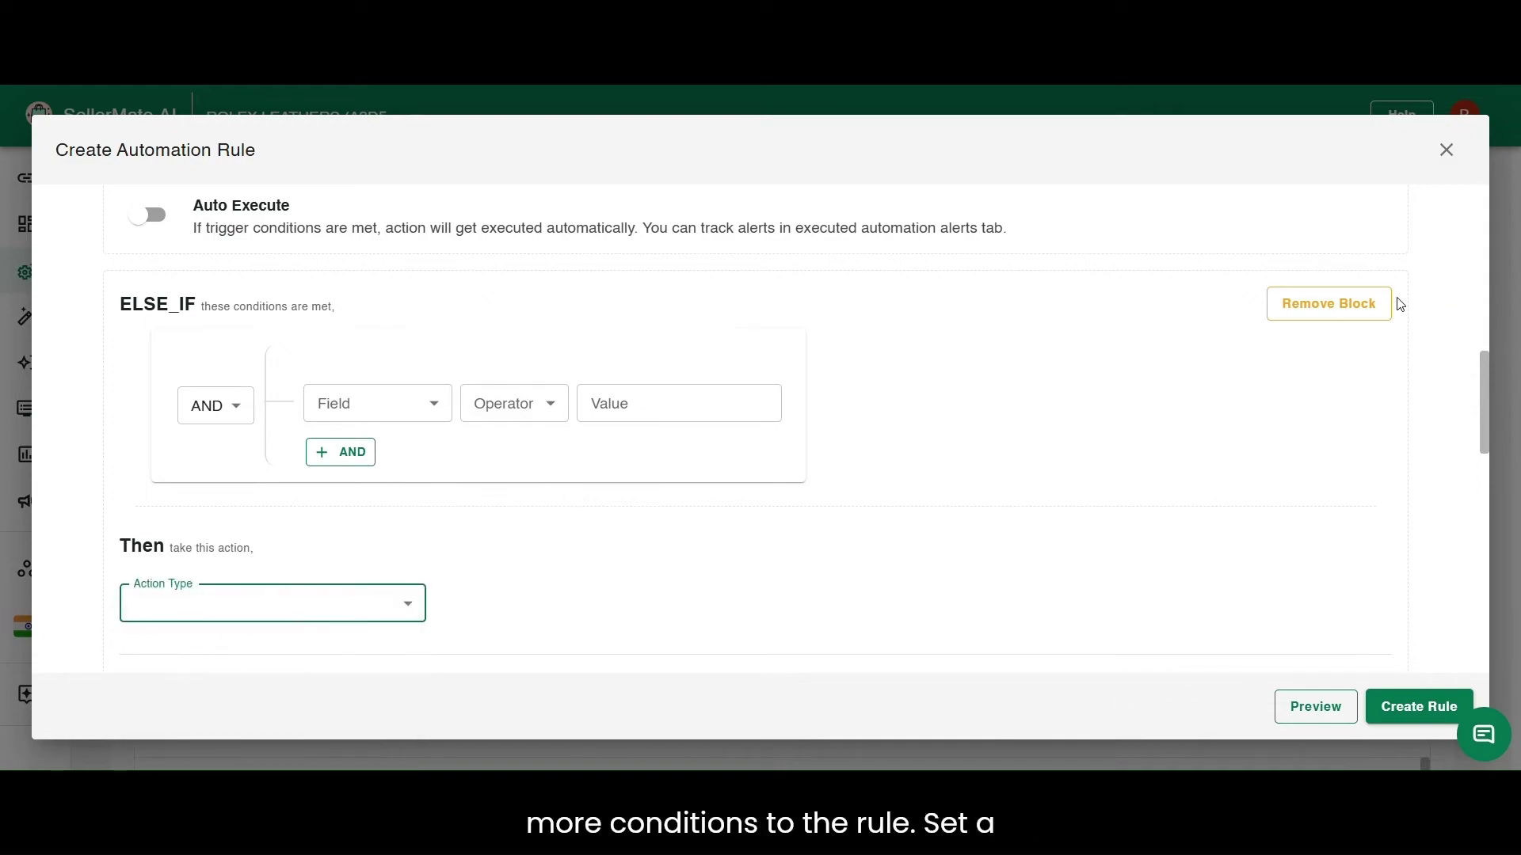
left_click(1344, 306)
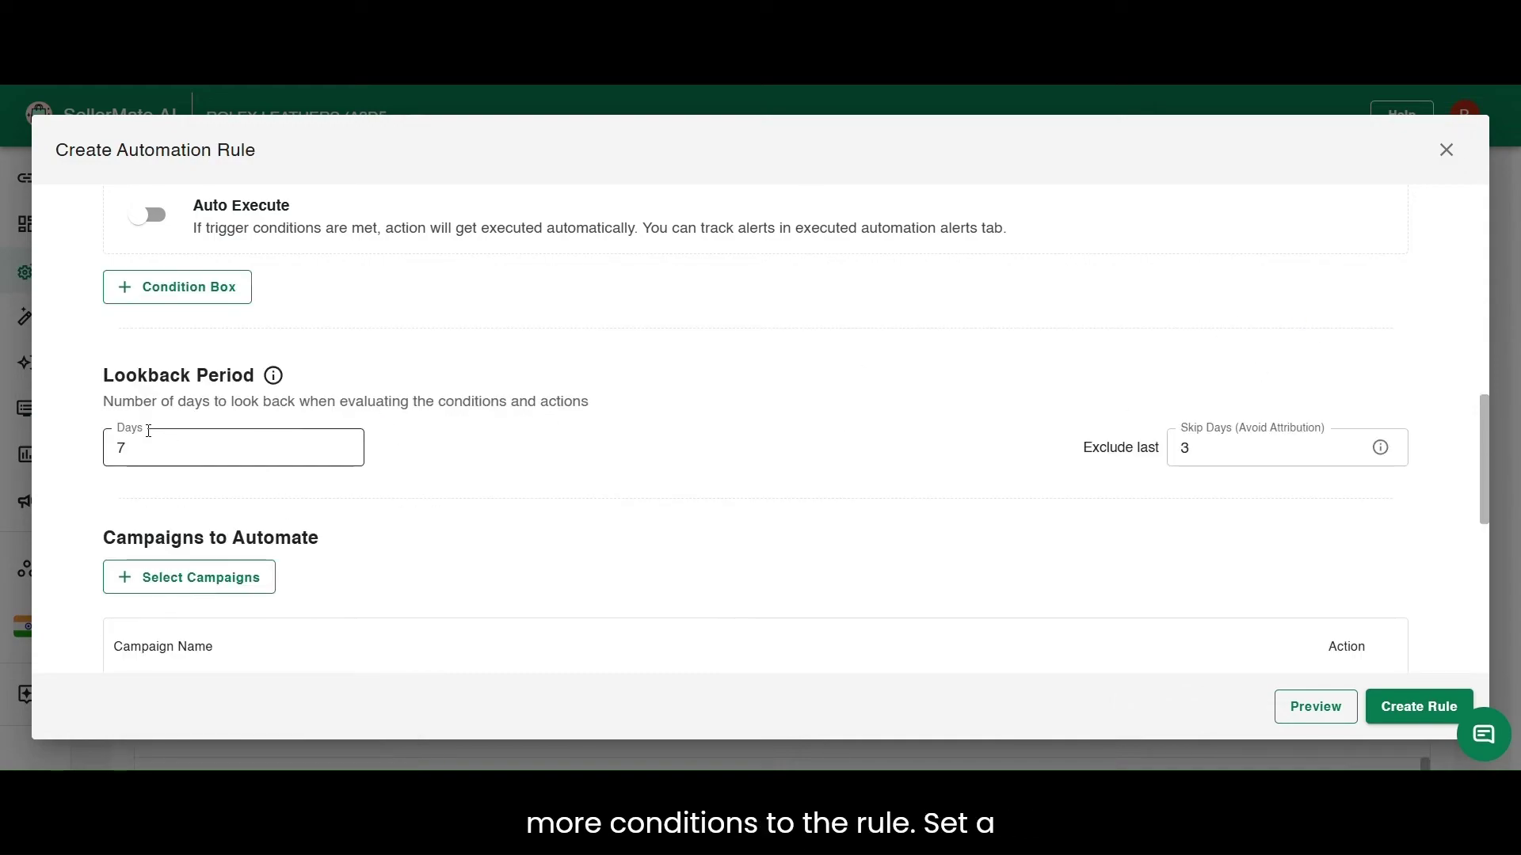
- With the lookback at 7 days skipping the last 3, scroll down to Campaigns to Automate
mouse_move(273, 381)
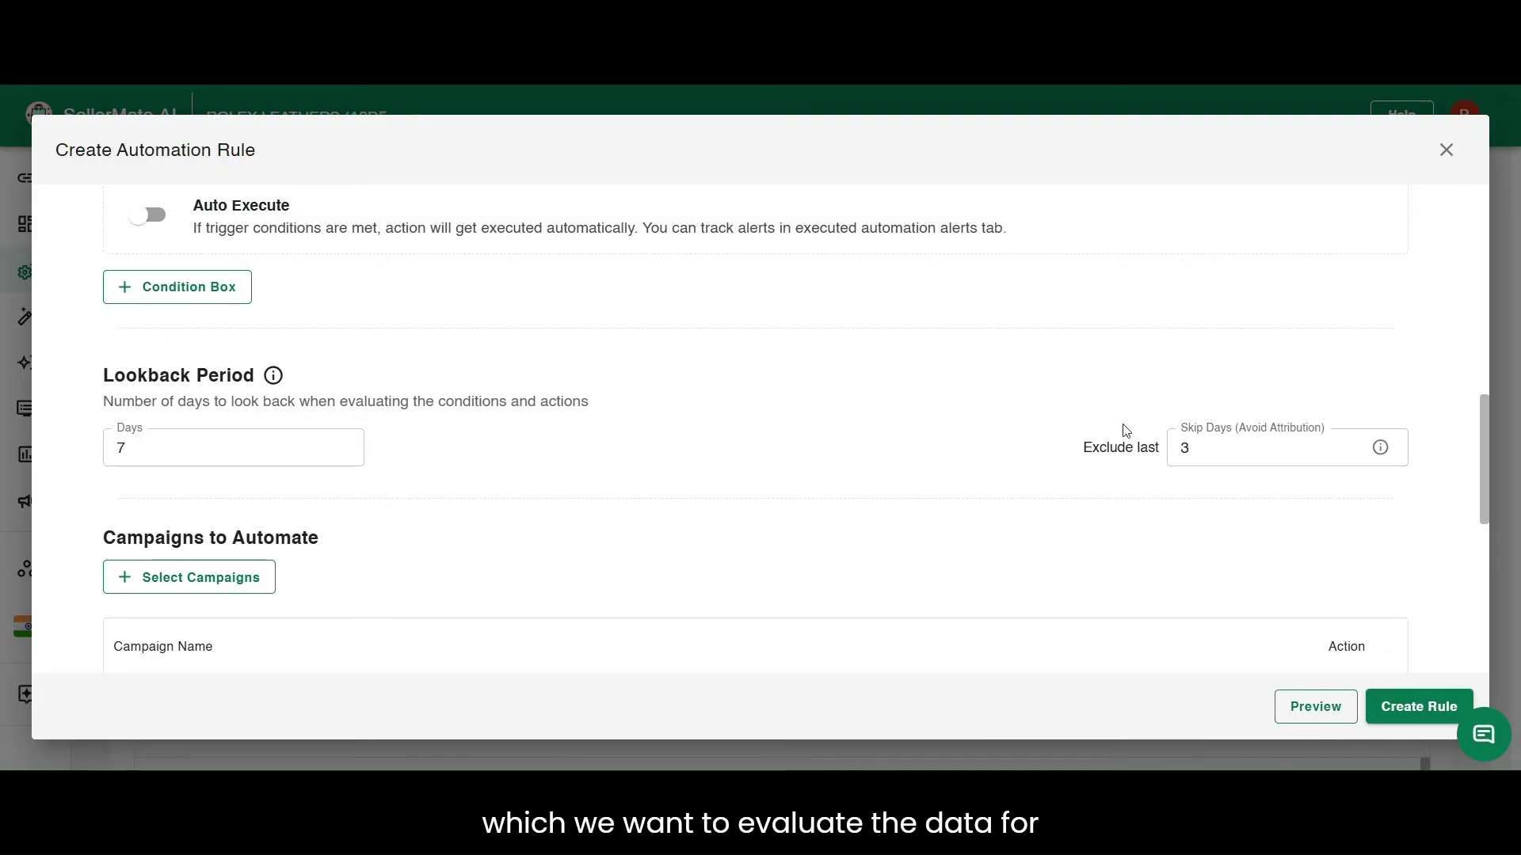
scroll(305, 404, "down", 1)
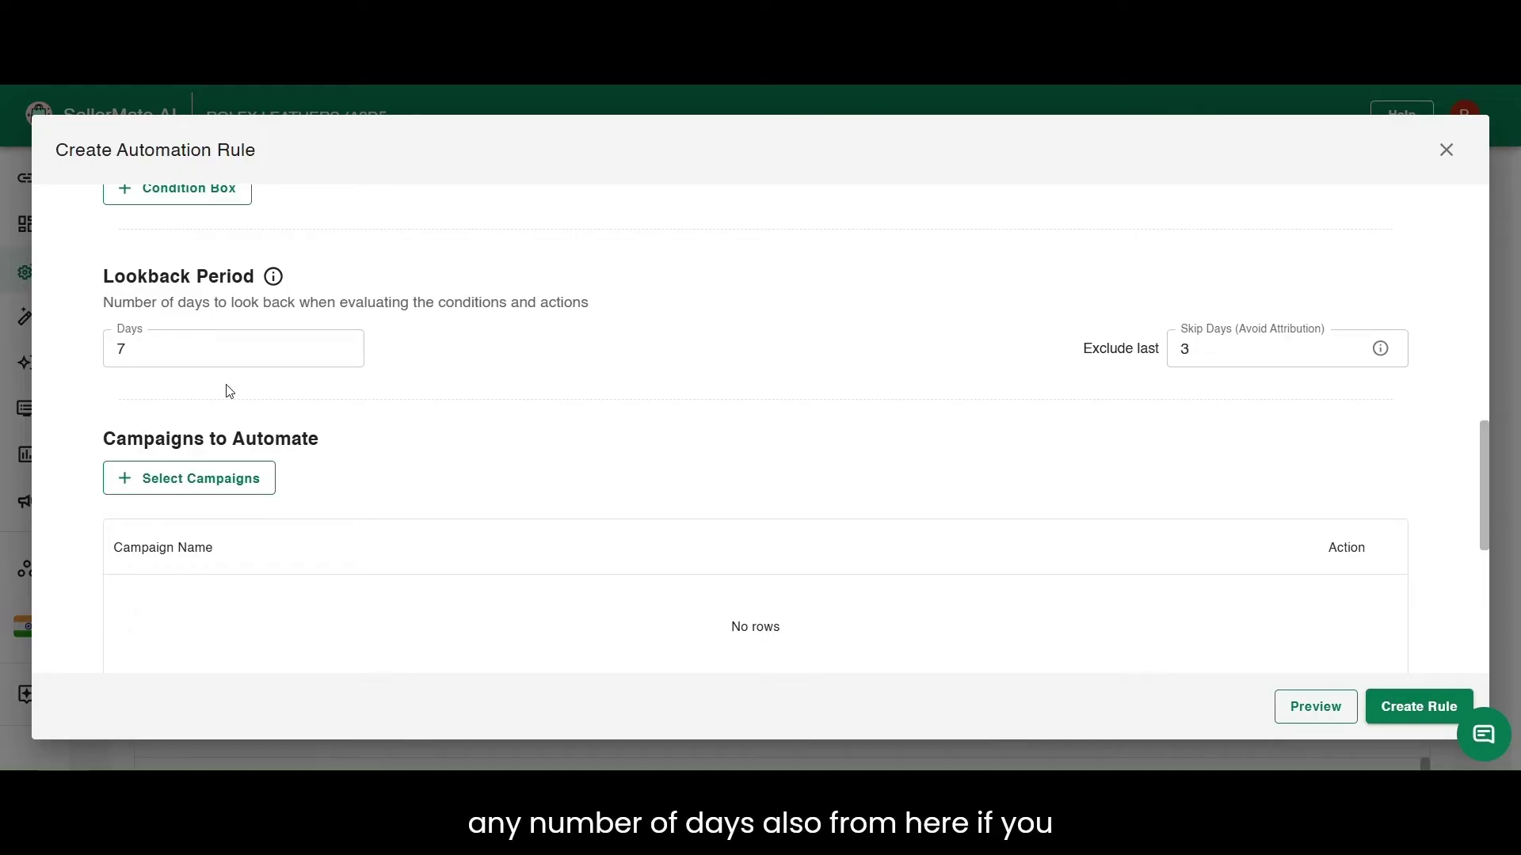
scroll(299, 389, "down", 1)
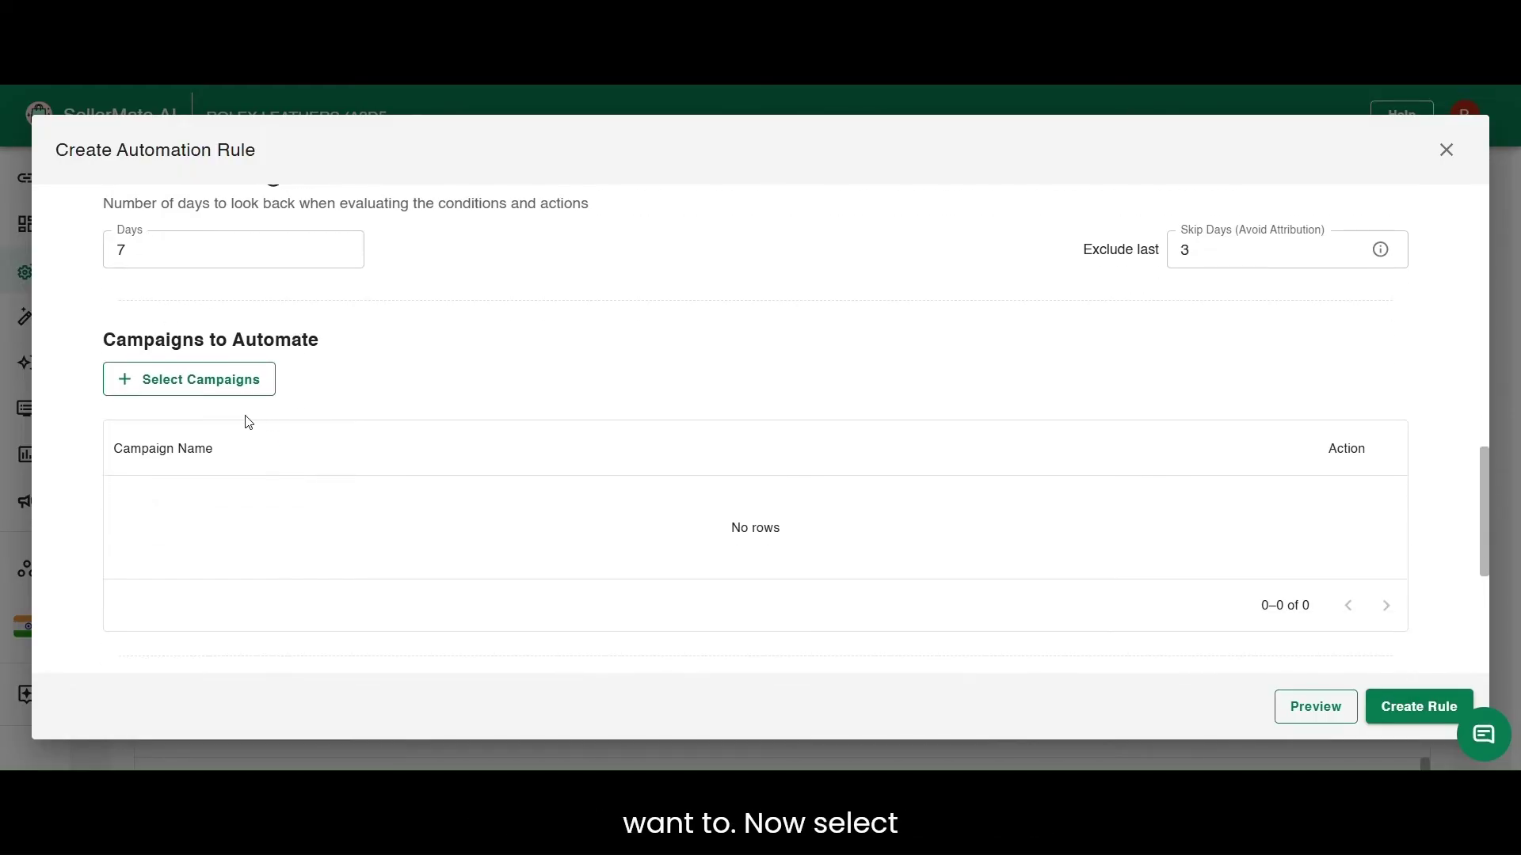
- Tick the seven campaigns from Brown belt through Campaign - 29/3/2025 13:20:33.796
left_click(195, 388)
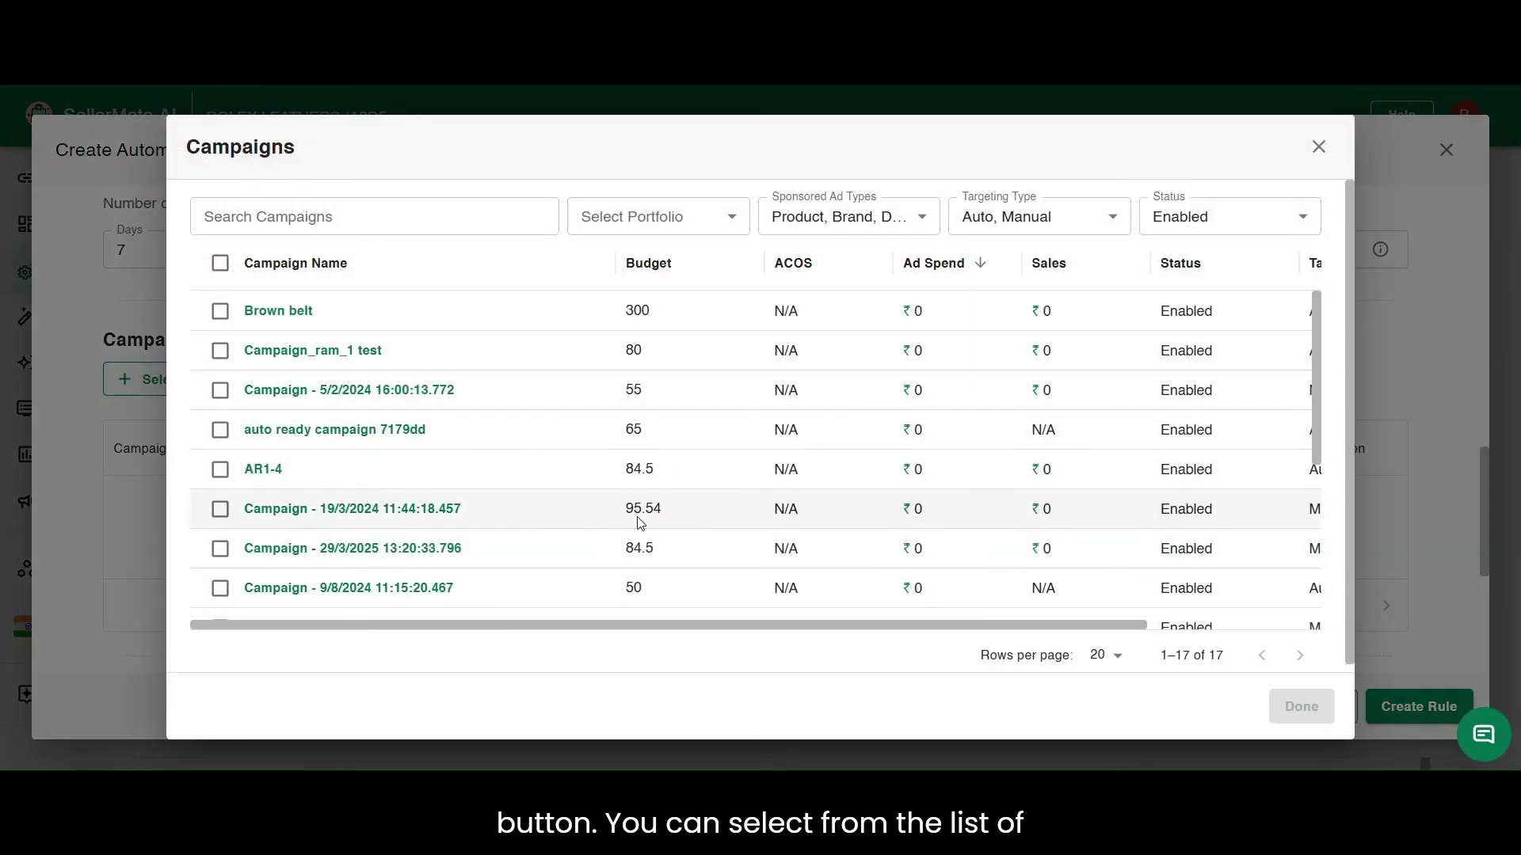
scroll(317, 337, "down", 1)
scroll(316, 336, "down", 3)
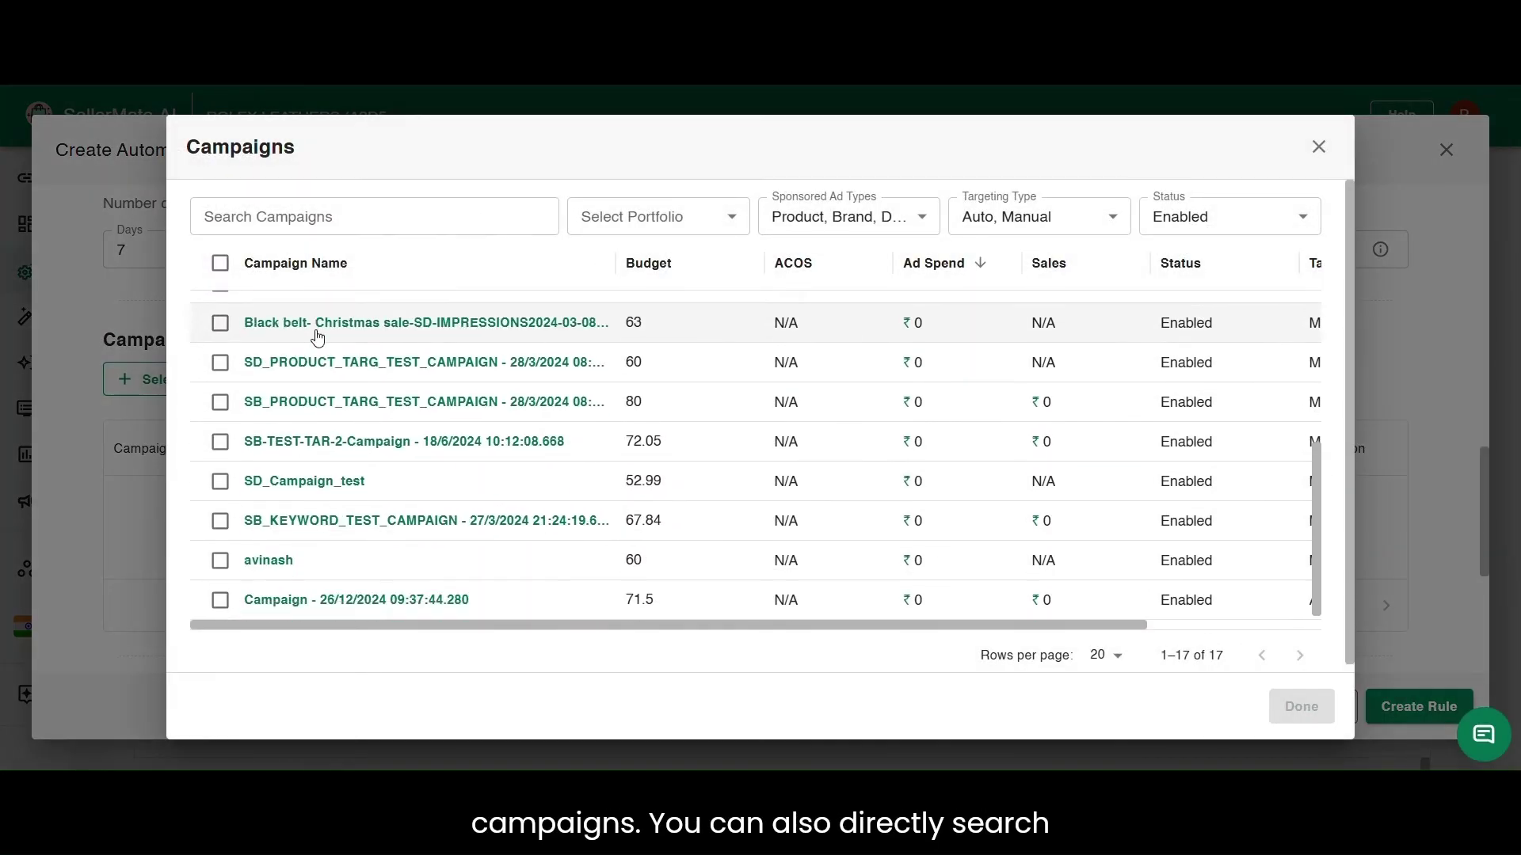
scroll(317, 336, "up", 5)
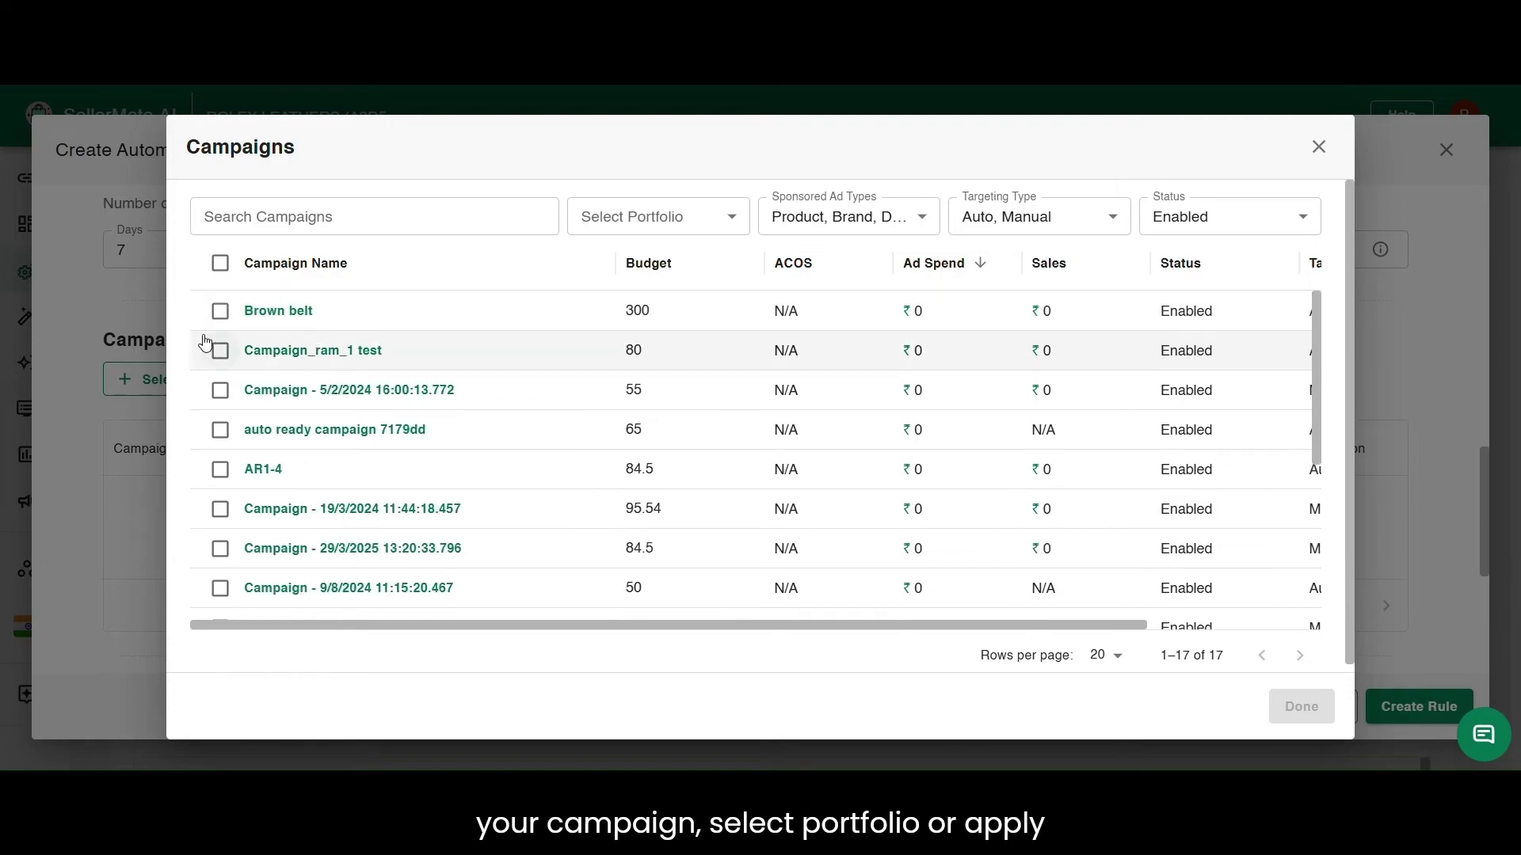
left_click(220, 311)
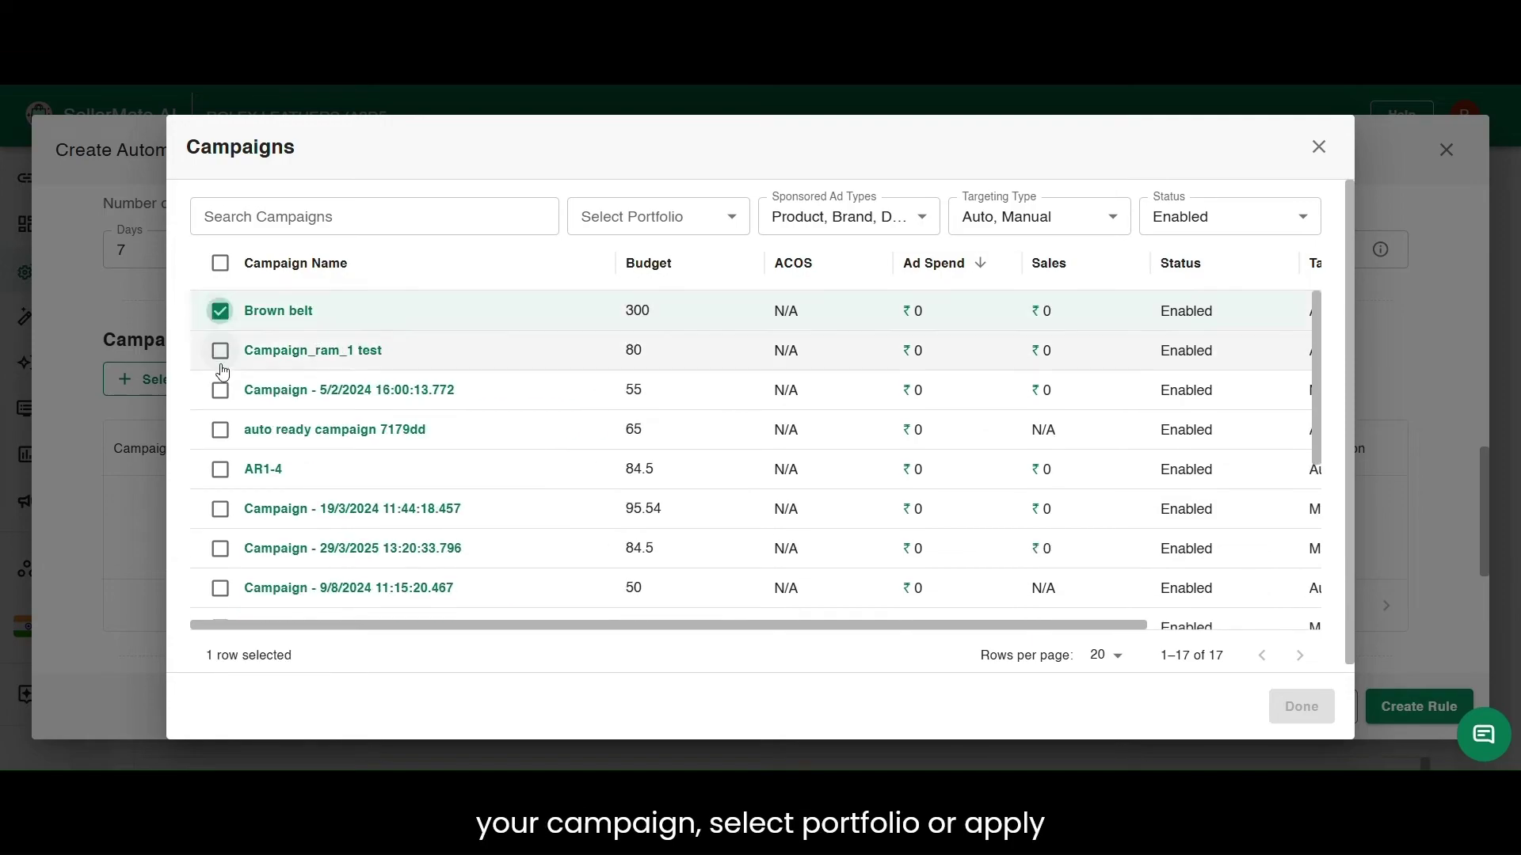
left_click(224, 554, "shift")
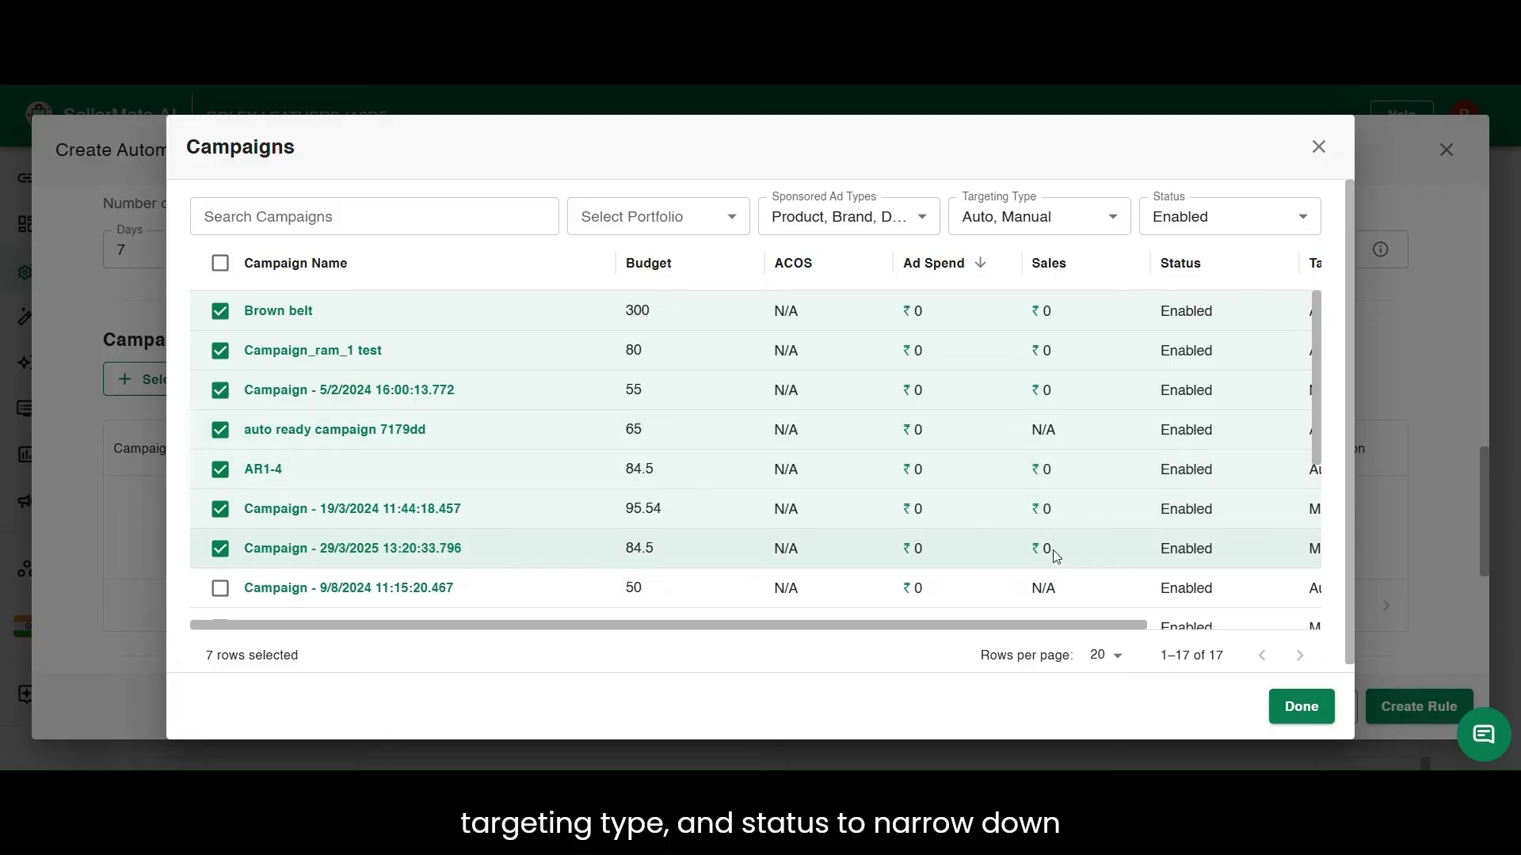
- Add the seven selected campaigns to the rule
left_click(1308, 707)
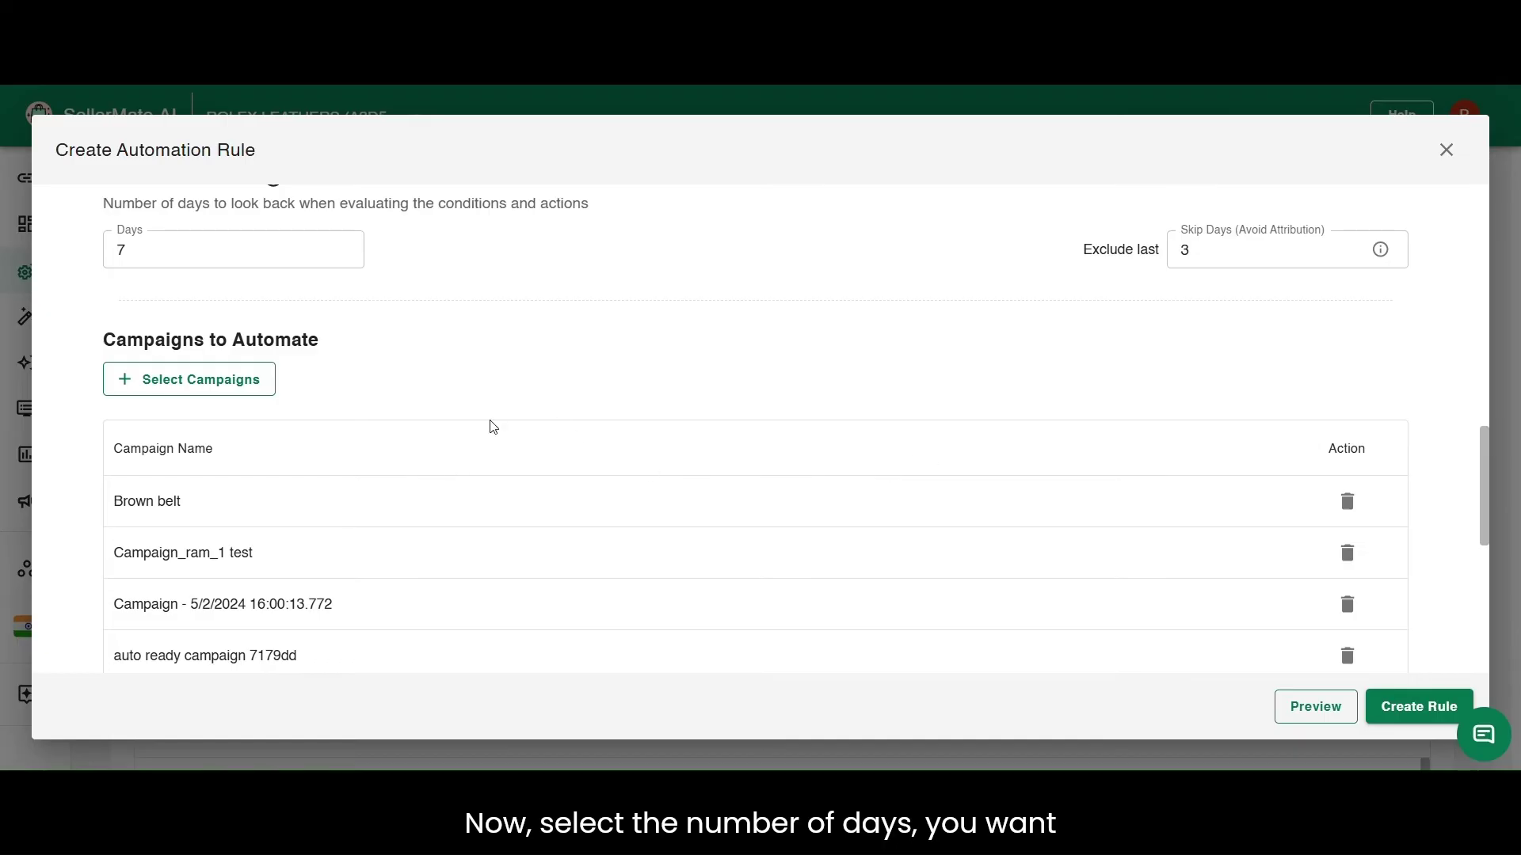
scroll(491, 423, "down", 3)
scroll(484, 385, "down", 4)
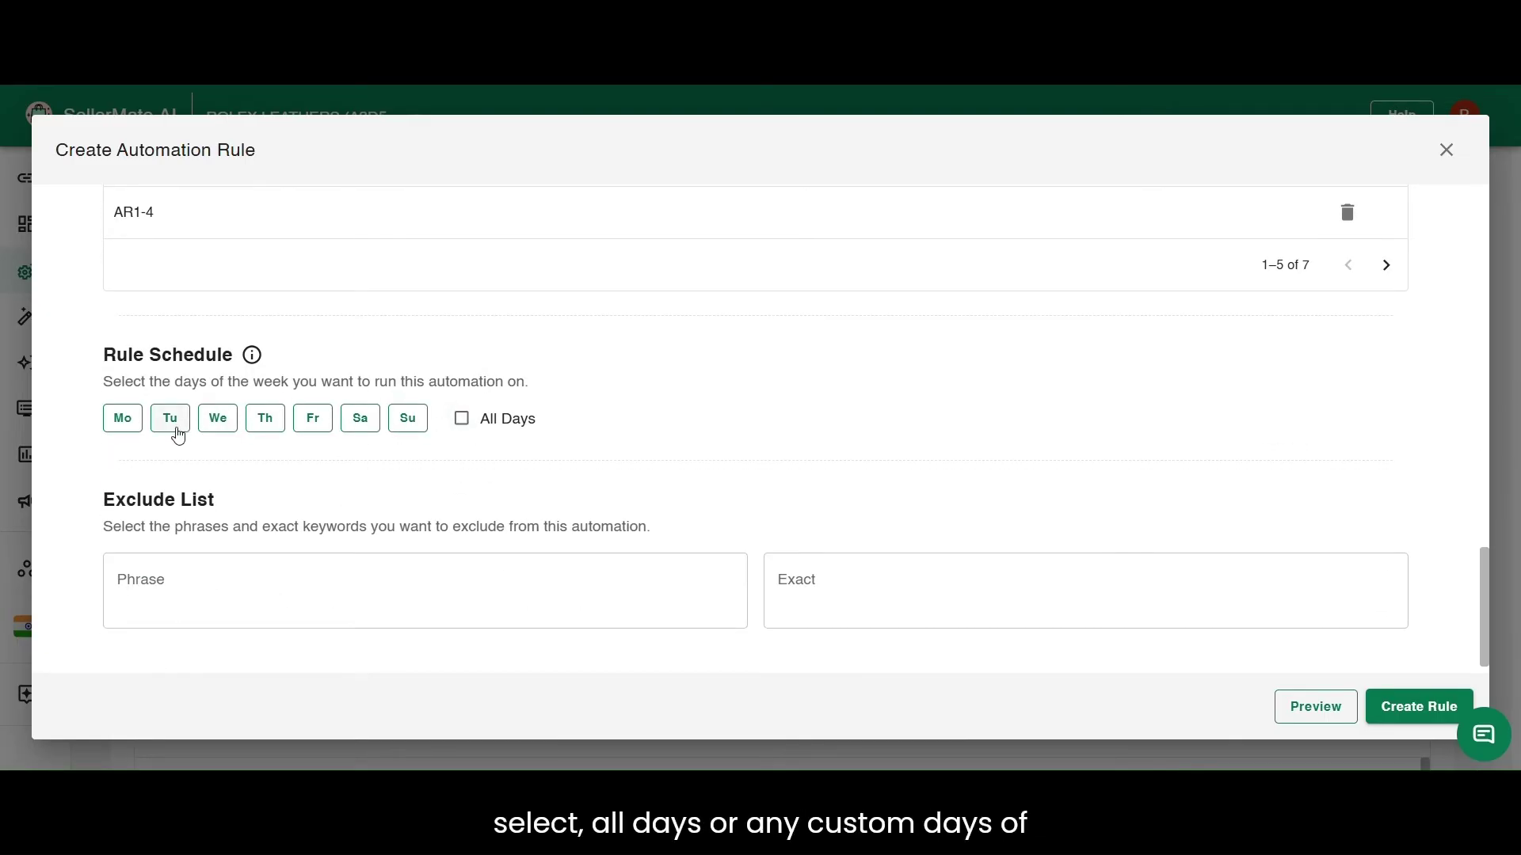
- Schedule the rule for Monday, Wednesday, Friday and Sunday, then visit the Phrase and Exact exclude fields
left_click(125, 418)
left_click(219, 420)
left_click(317, 421)
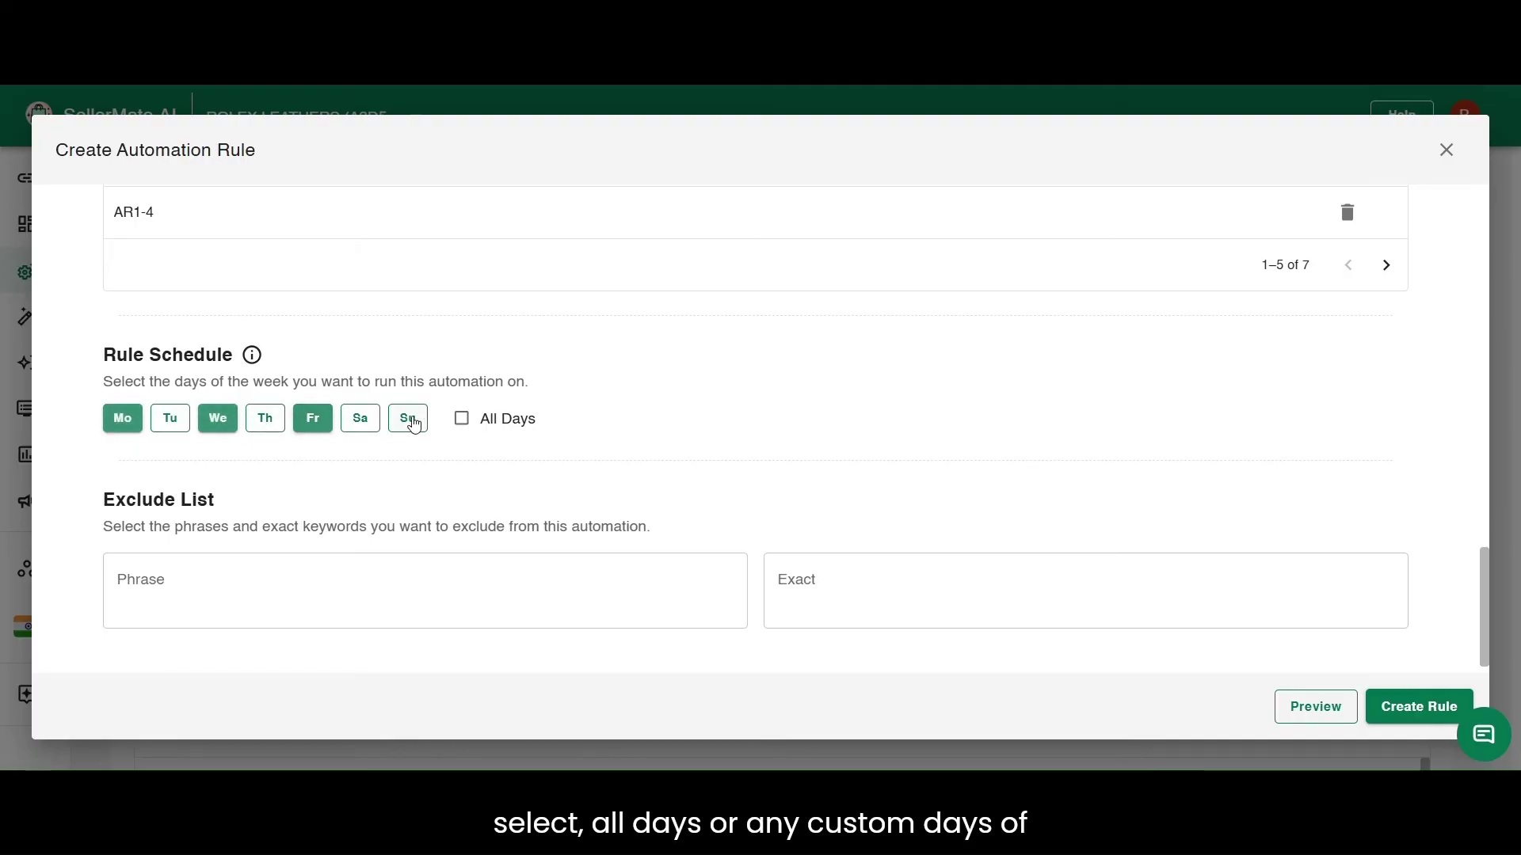
left_click(408, 419)
scroll(457, 454, "down", 1)
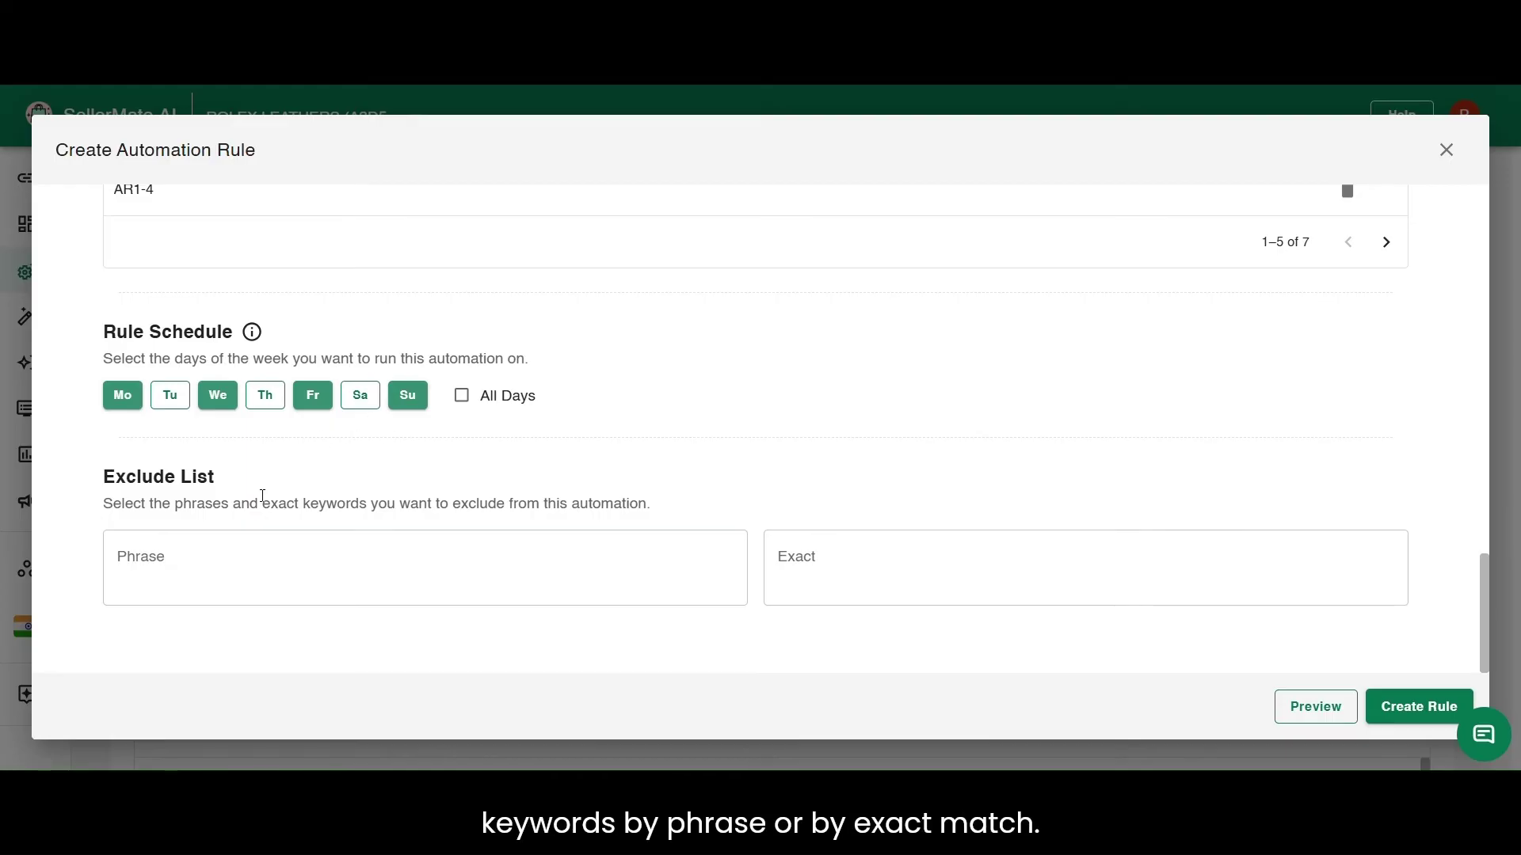
left_click(741, 558)
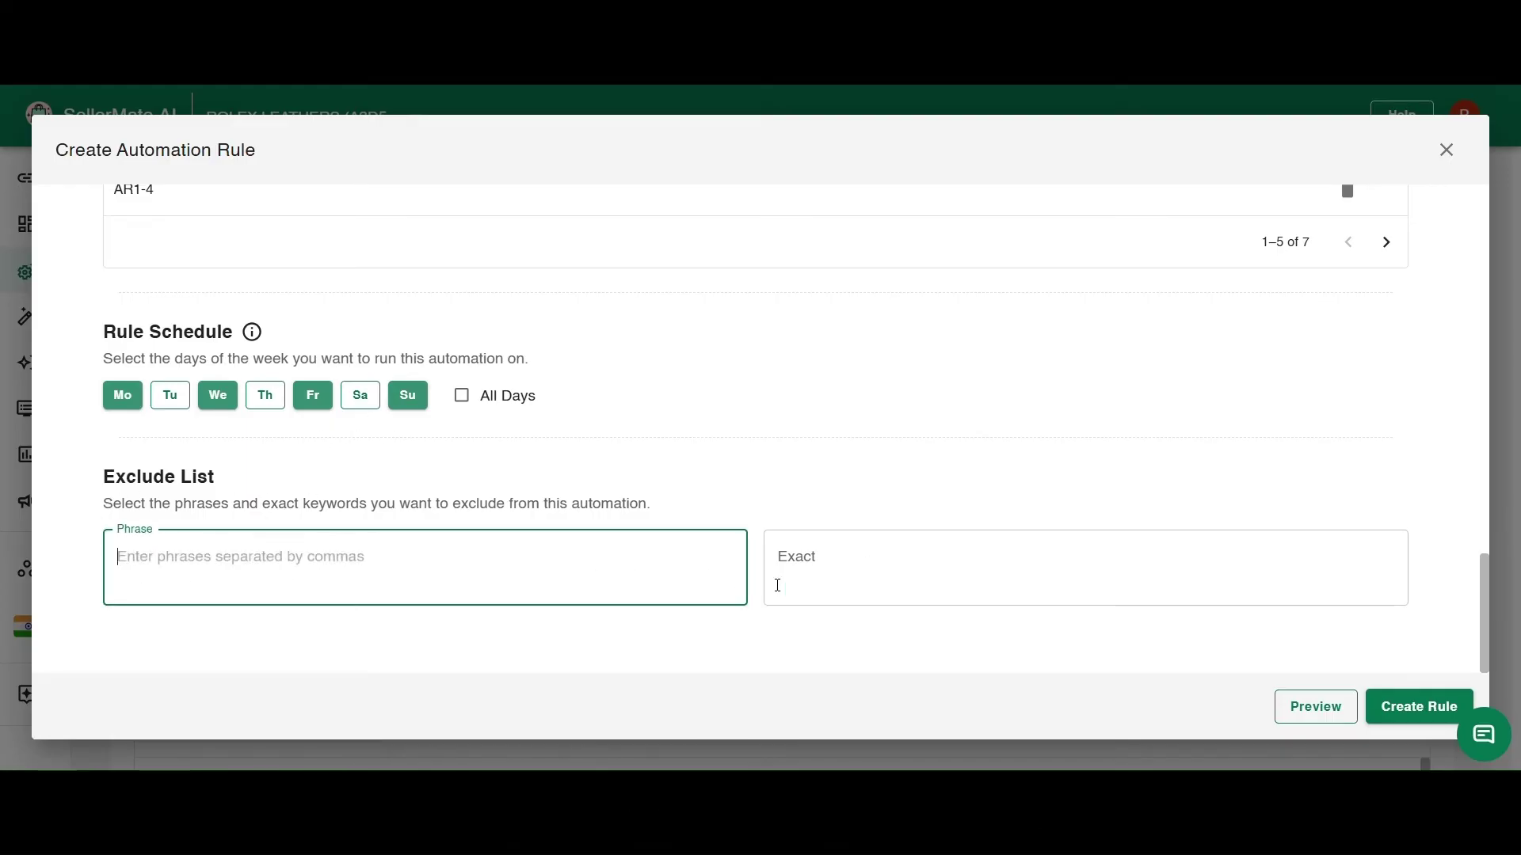
left_click(842, 577)
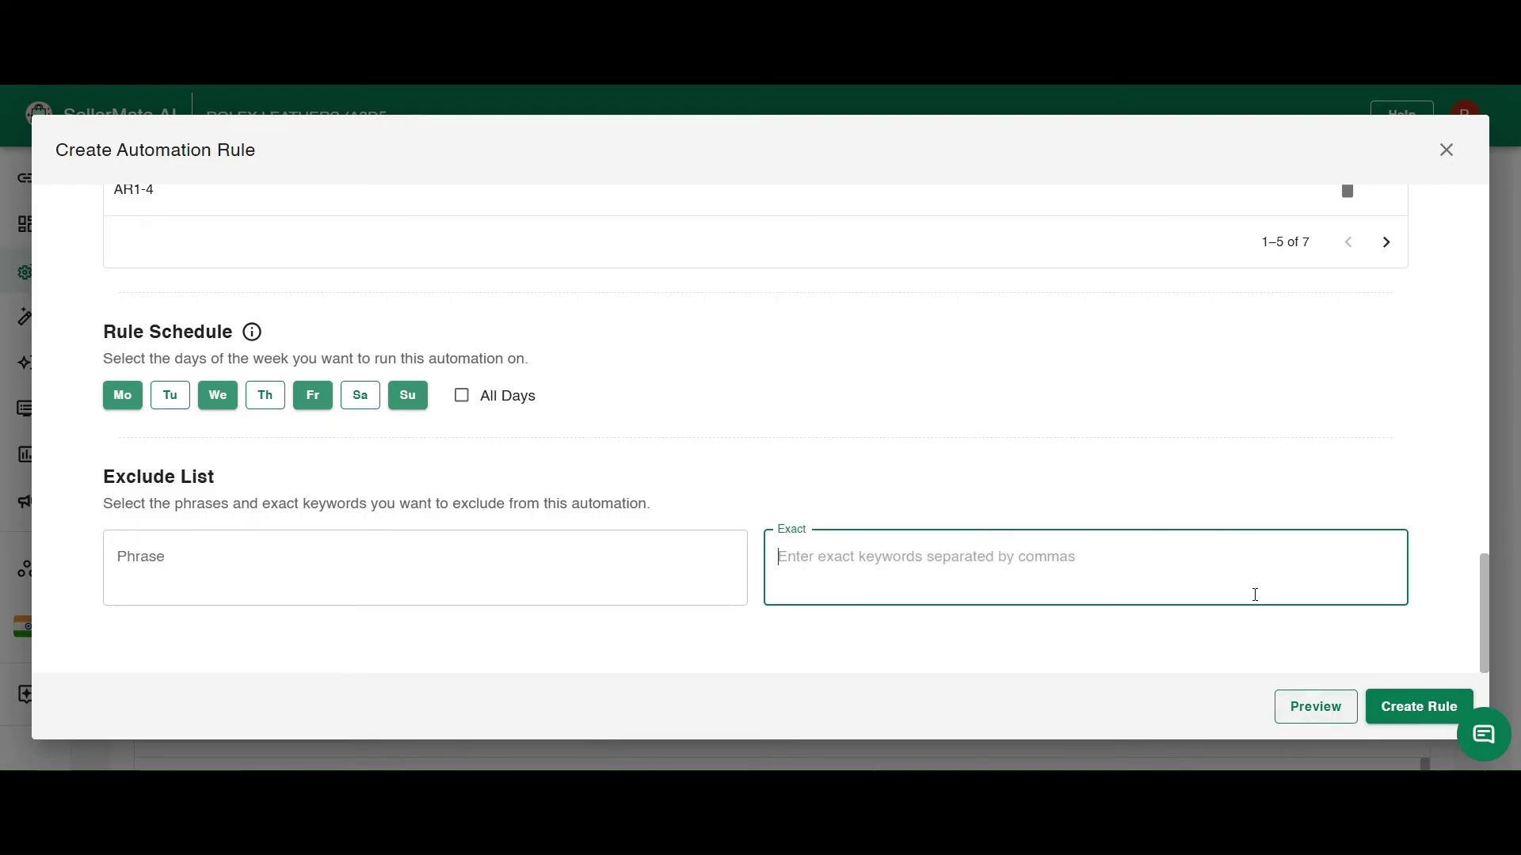
left_click(1312, 706)
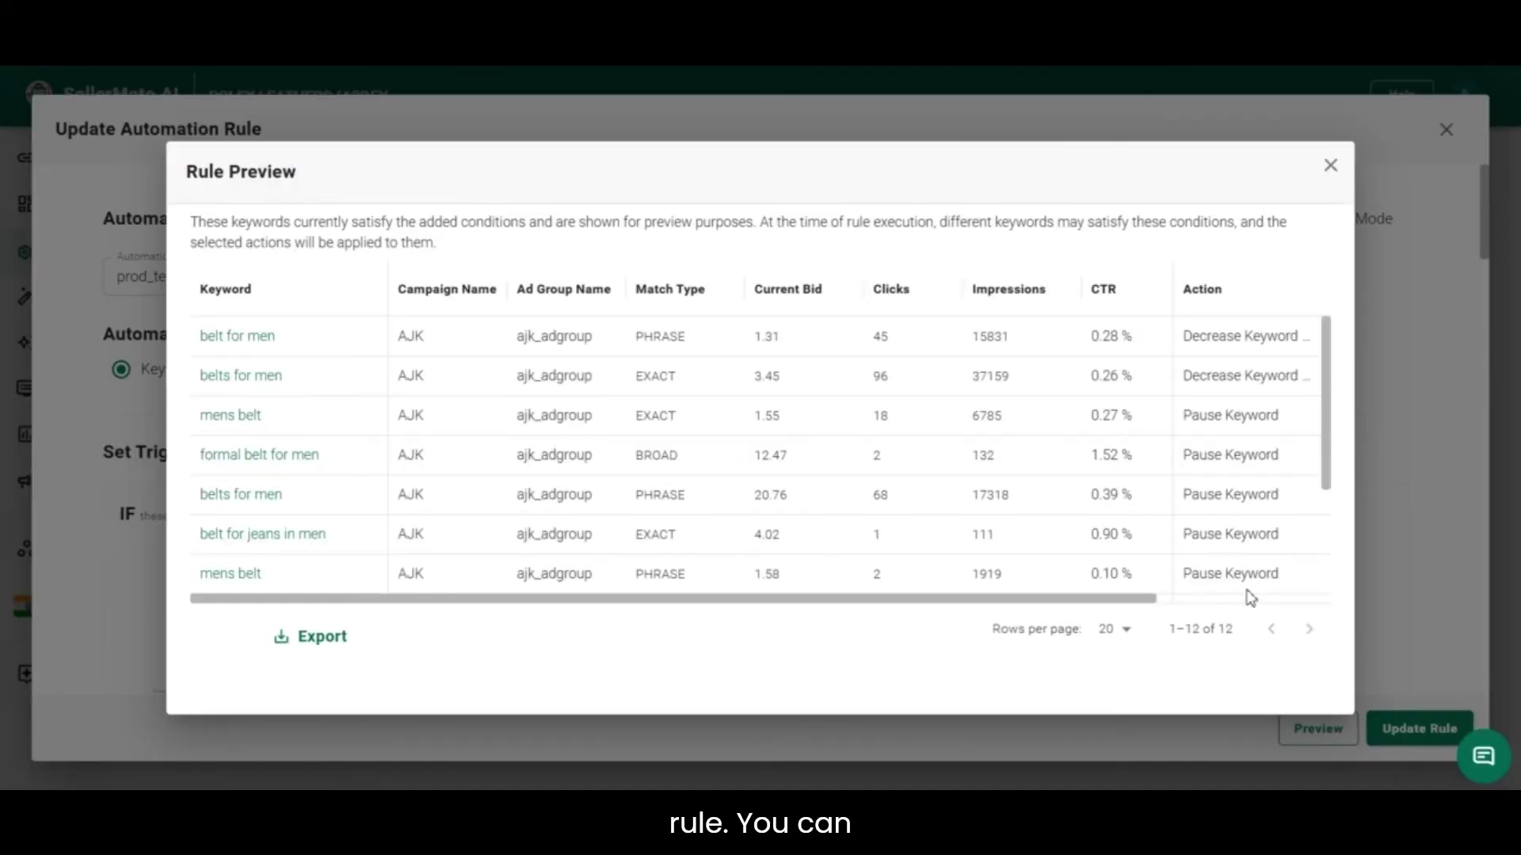
scroll(1029, 509, "down", 3)
scroll(1032, 519, "up", 3)
left_click_drag(1005, 599, 911, 632)
scroll(784, 522, "down", 3)
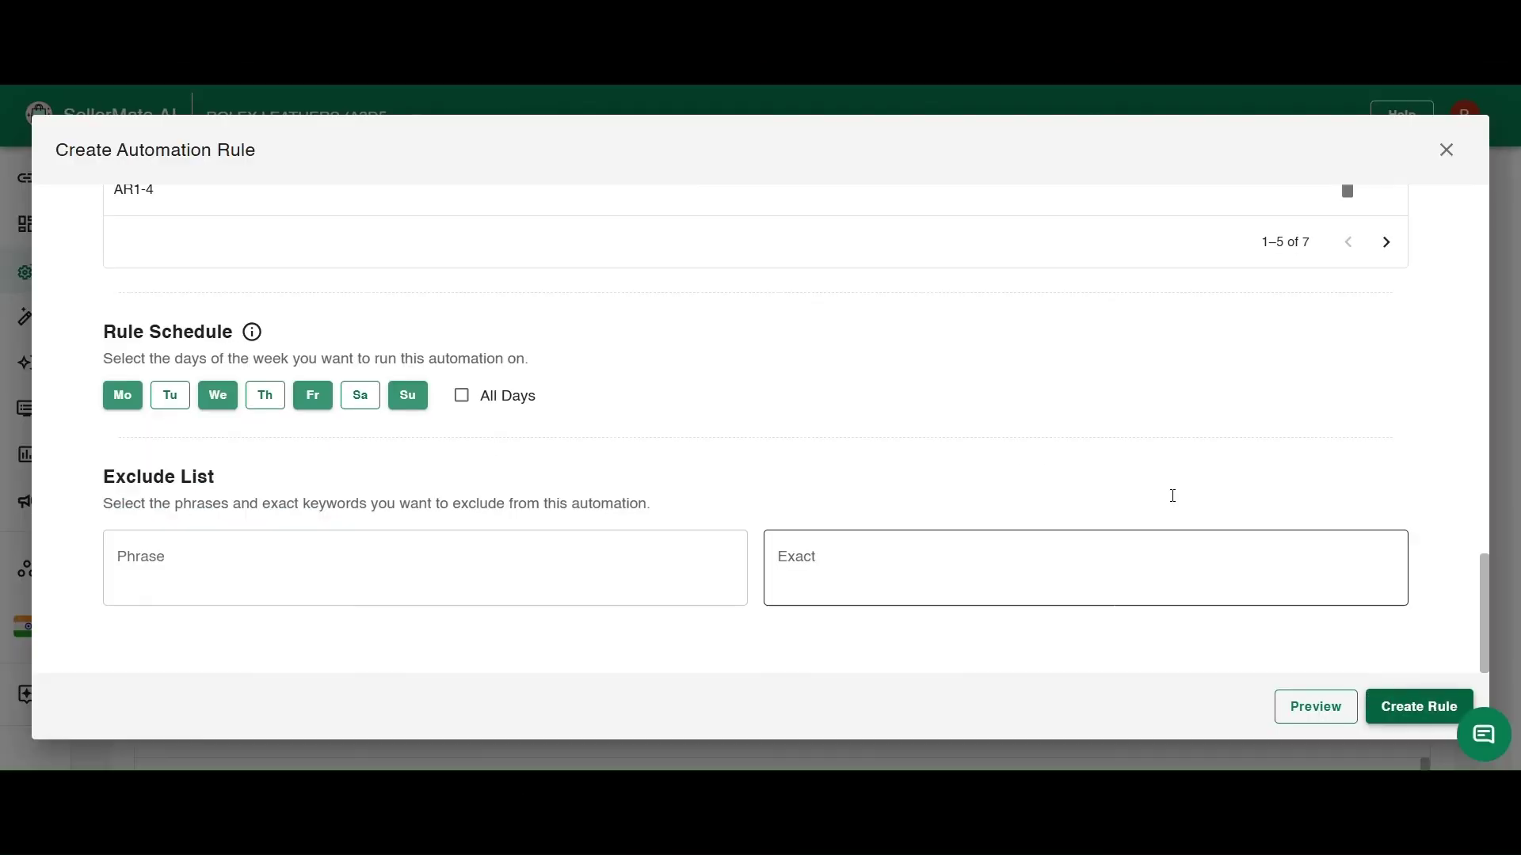
scroll(1053, 431, "up", 15)
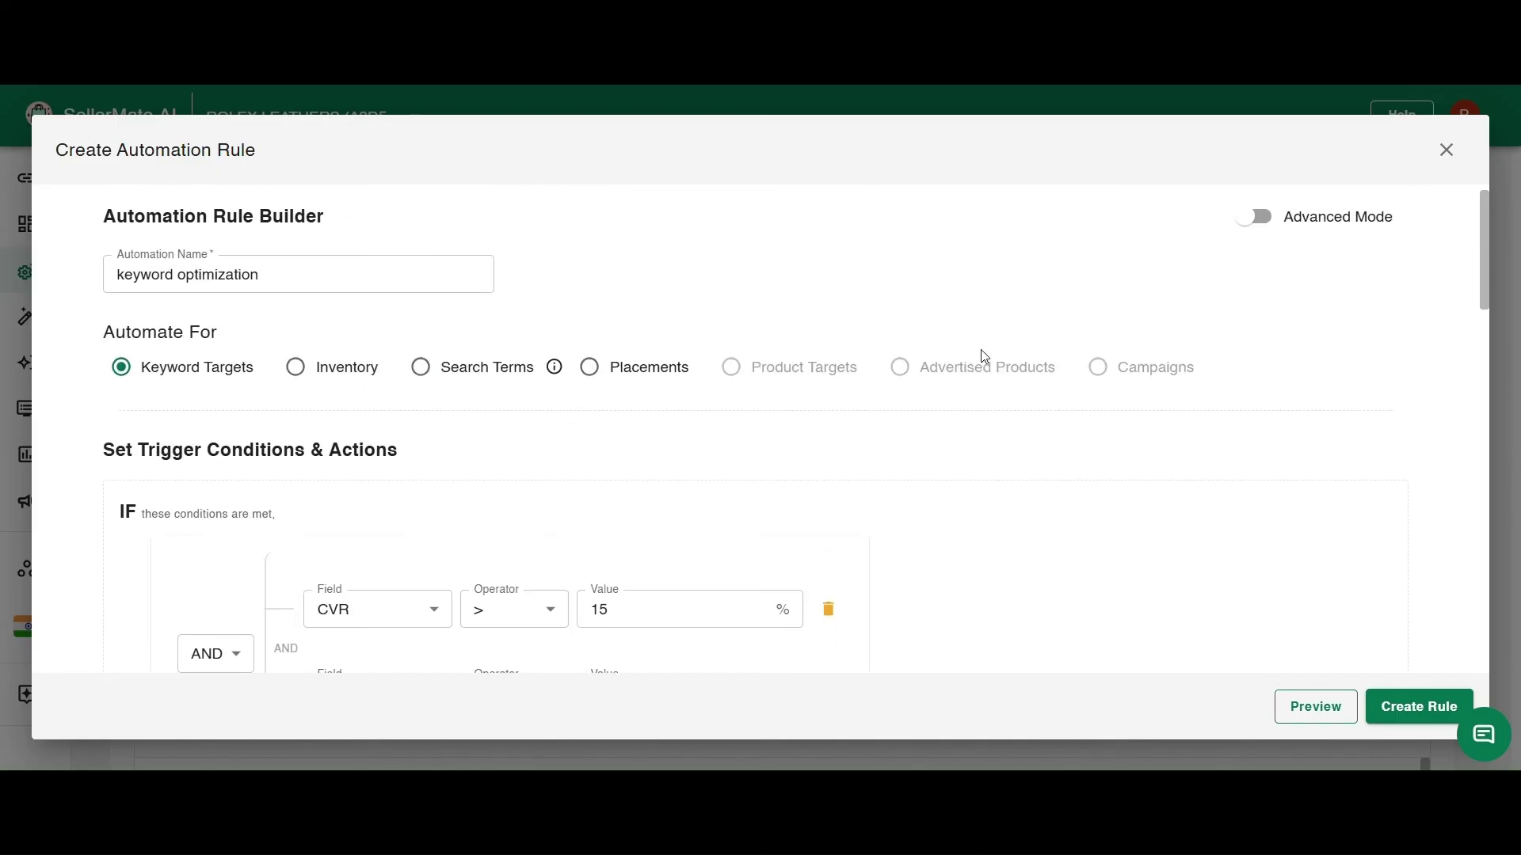
- Create the rule and page forward to find it in Your Automations
left_click(1406, 707)
scroll(633, 339, "down", 1)
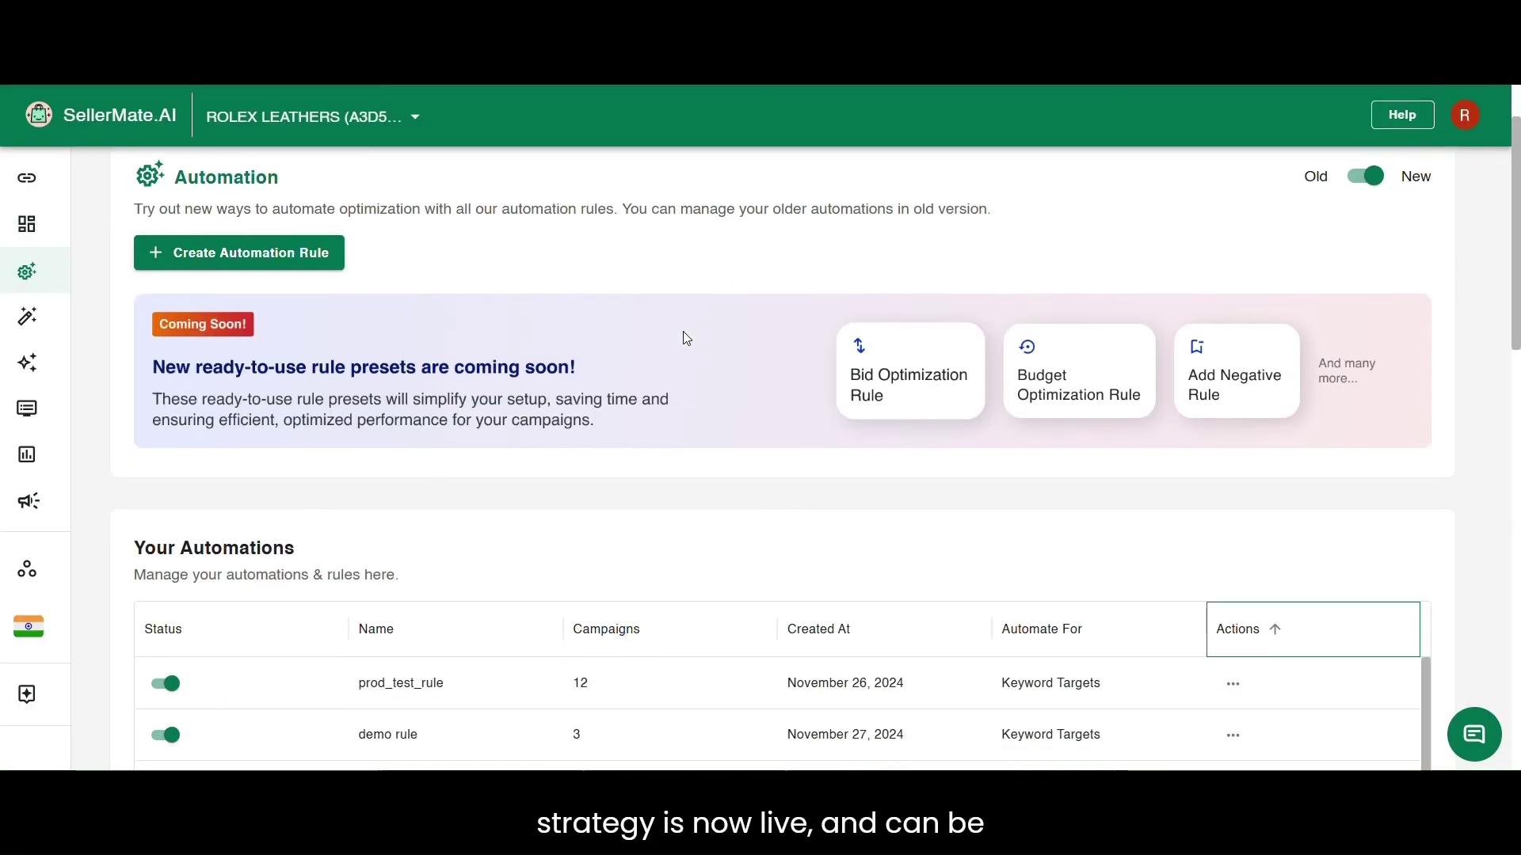
scroll(611, 380, "down", 3)
scroll(610, 415, "down", 3)
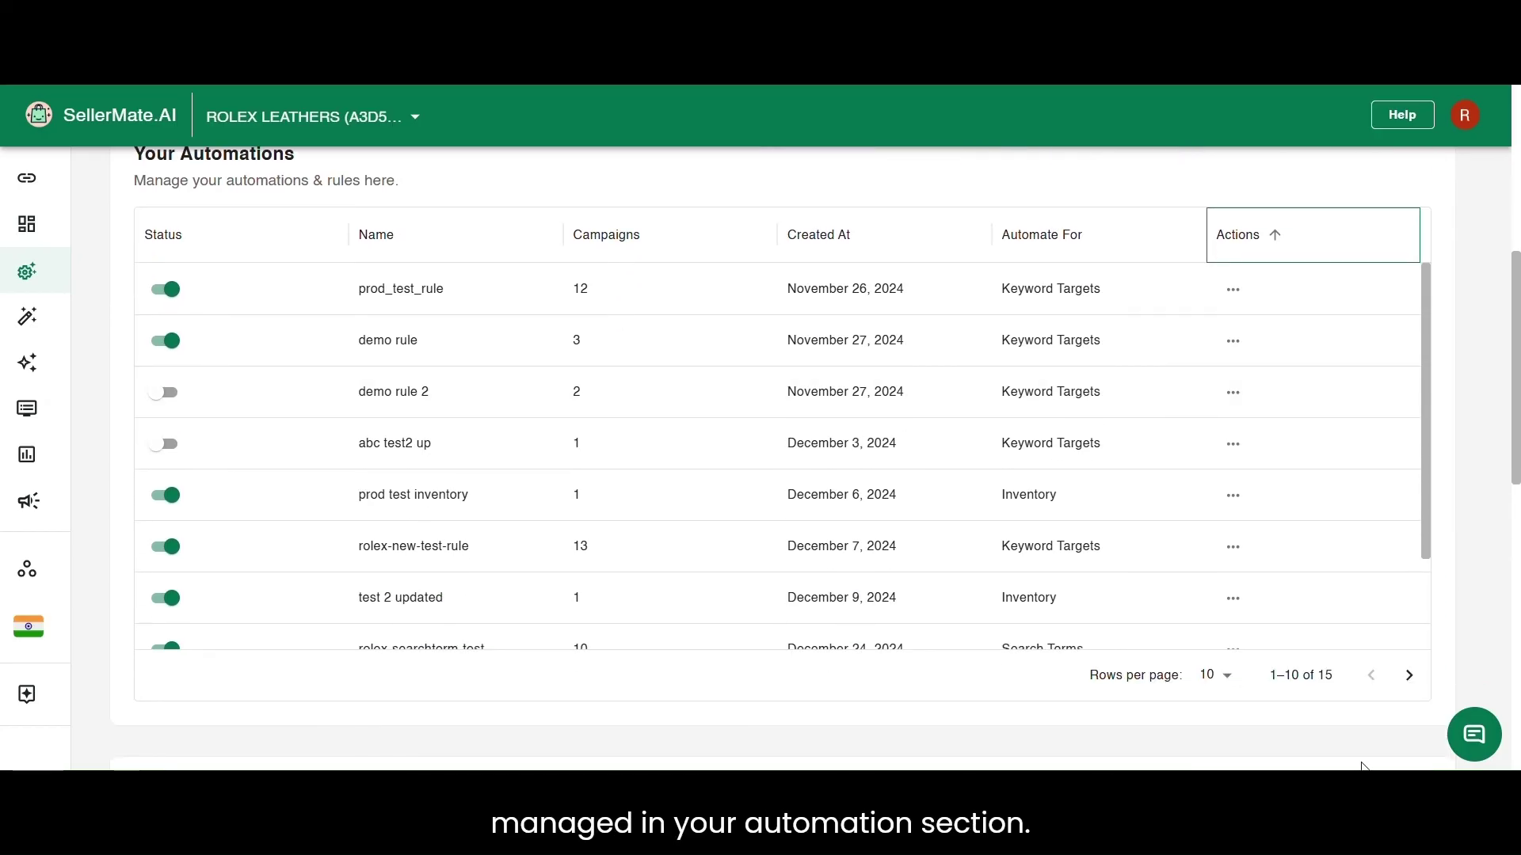
left_click(1408, 675)
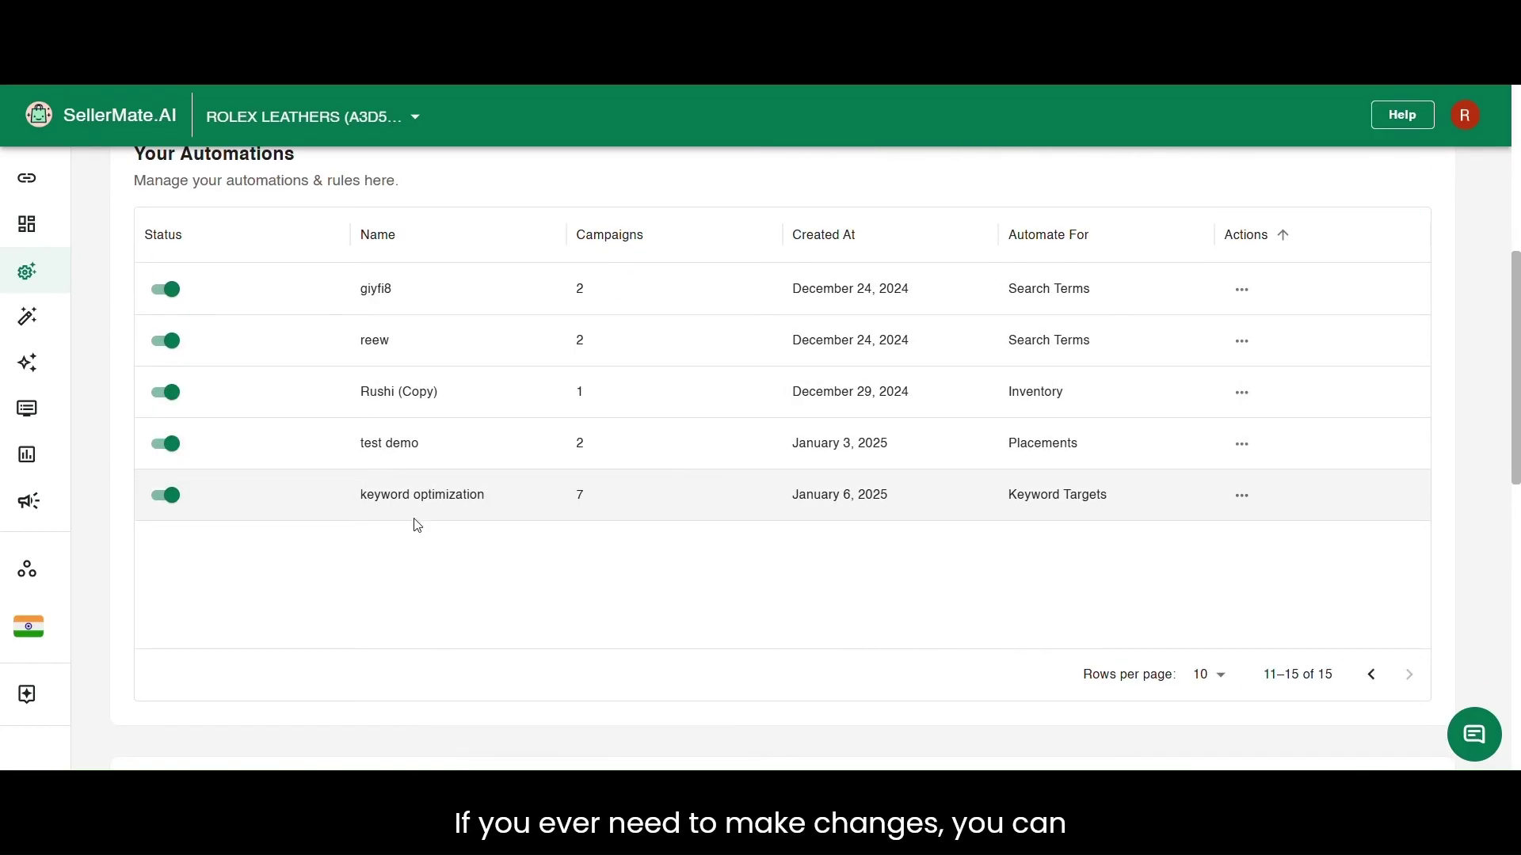
- Toggle the keyword optimization rule off and back on, then open and close its options menu
left_click(159, 514)
left_click(167, 499)
left_click(167, 499)
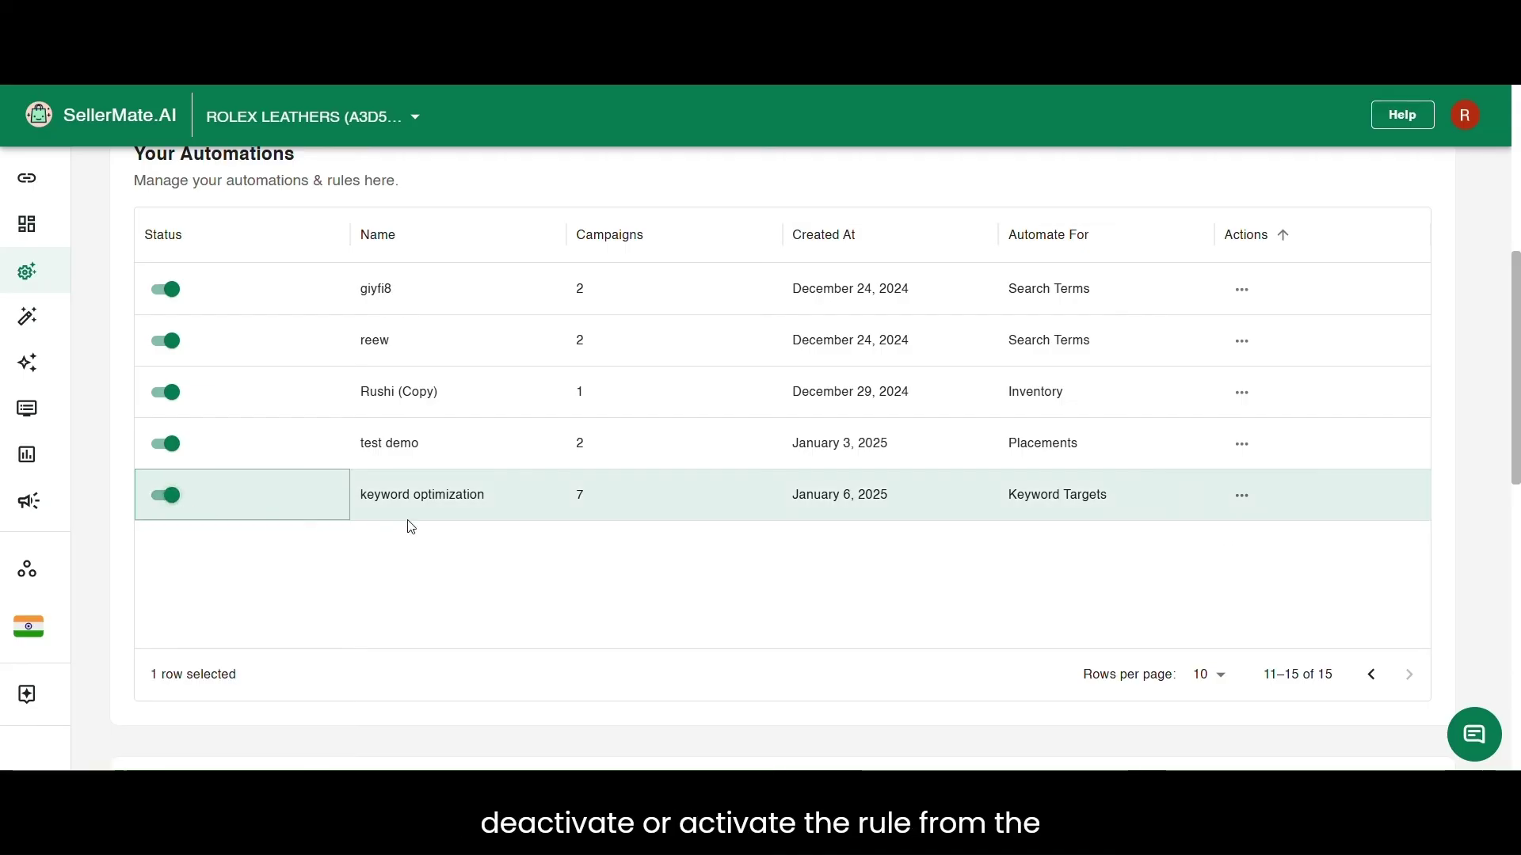
left_click(1242, 497)
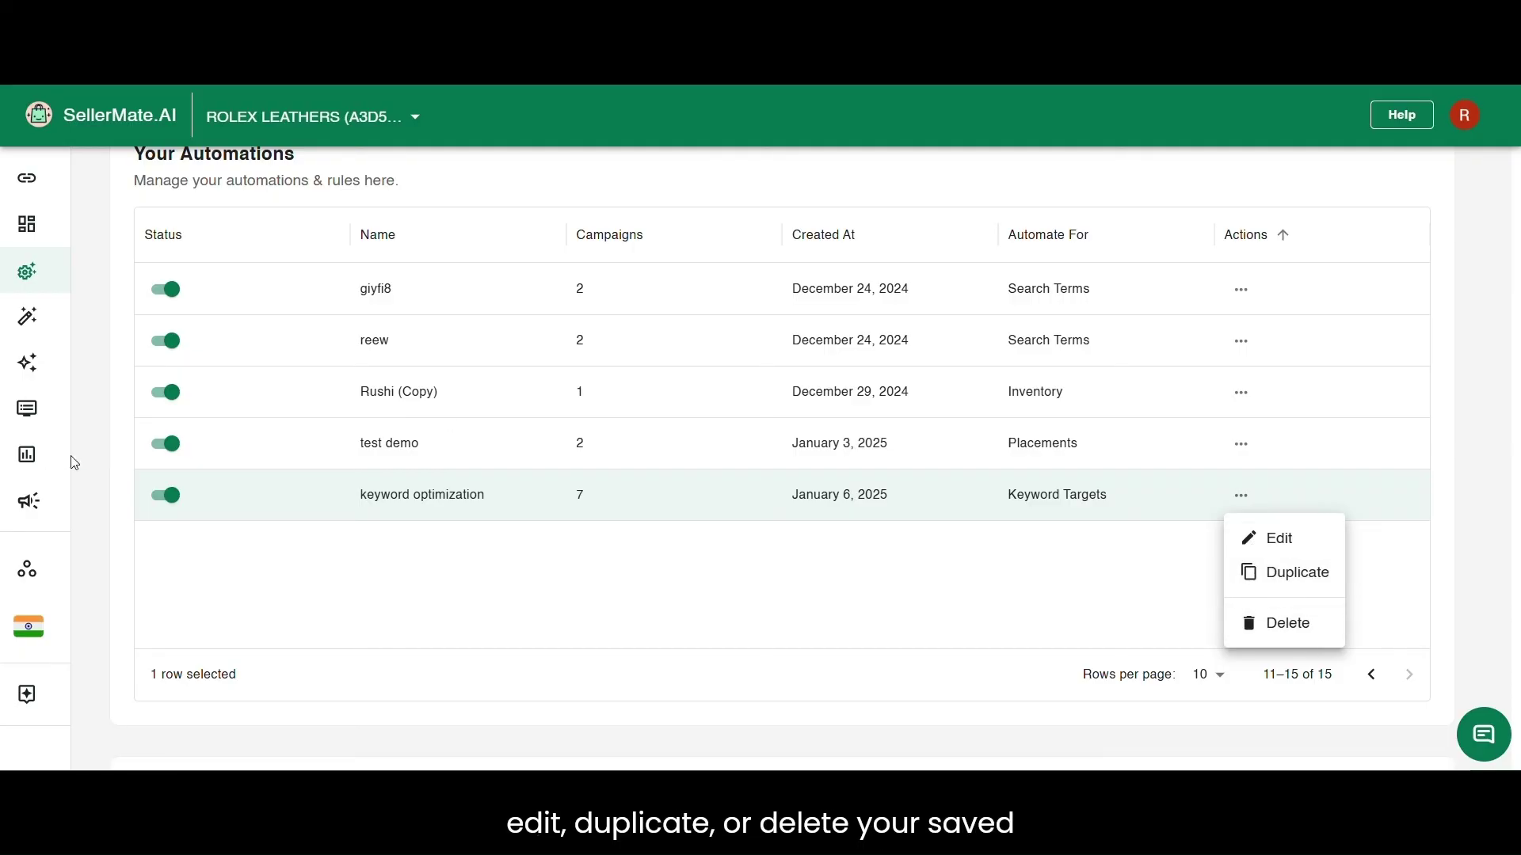
left_click(242, 536)
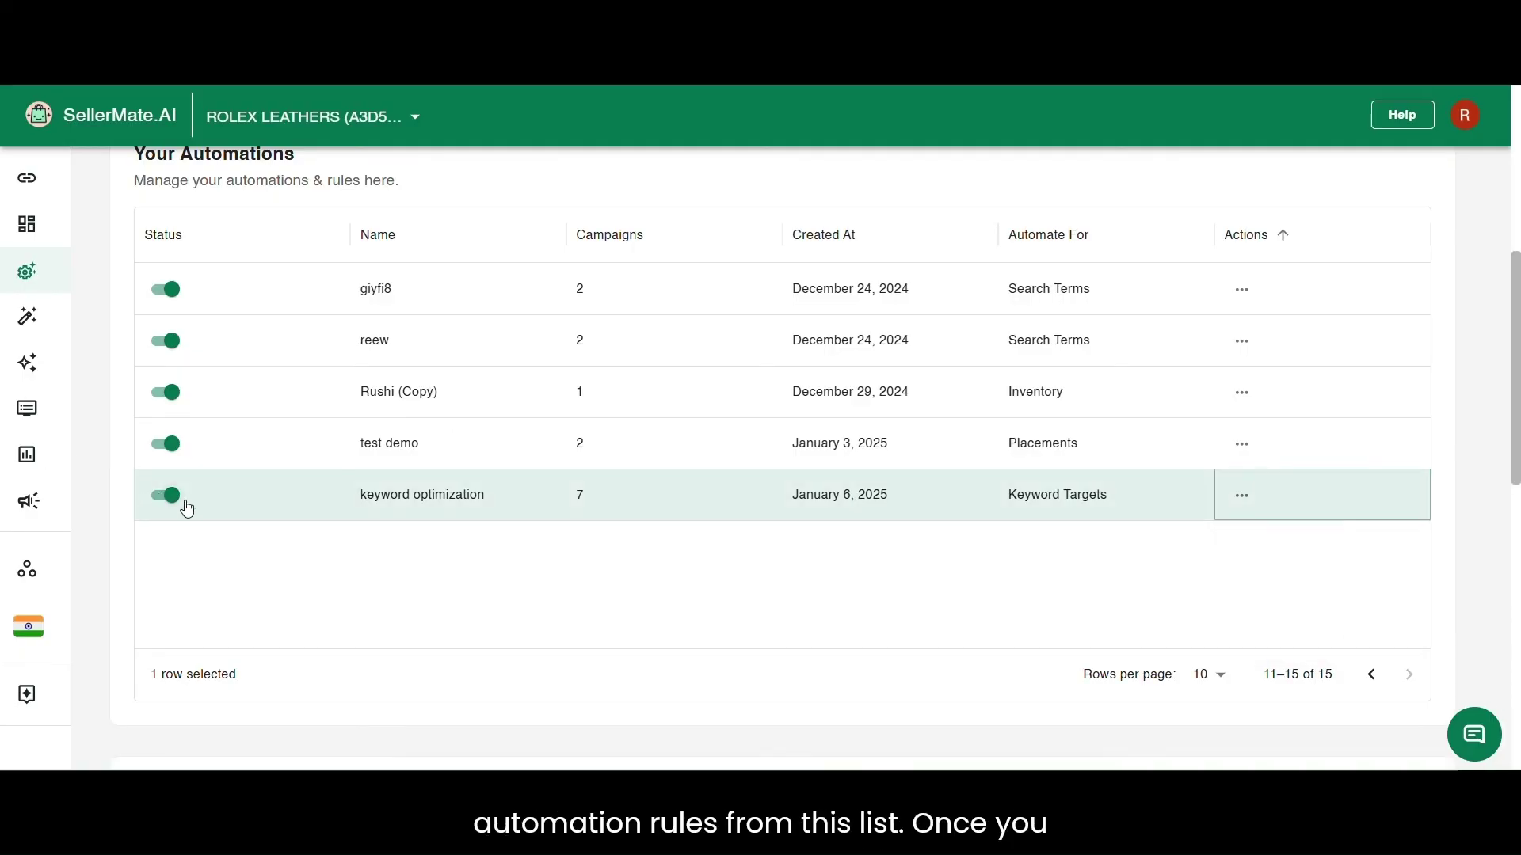
- Keep Automation Alerts & Logs grouped by rule
scroll(509, 414, "down", 8)
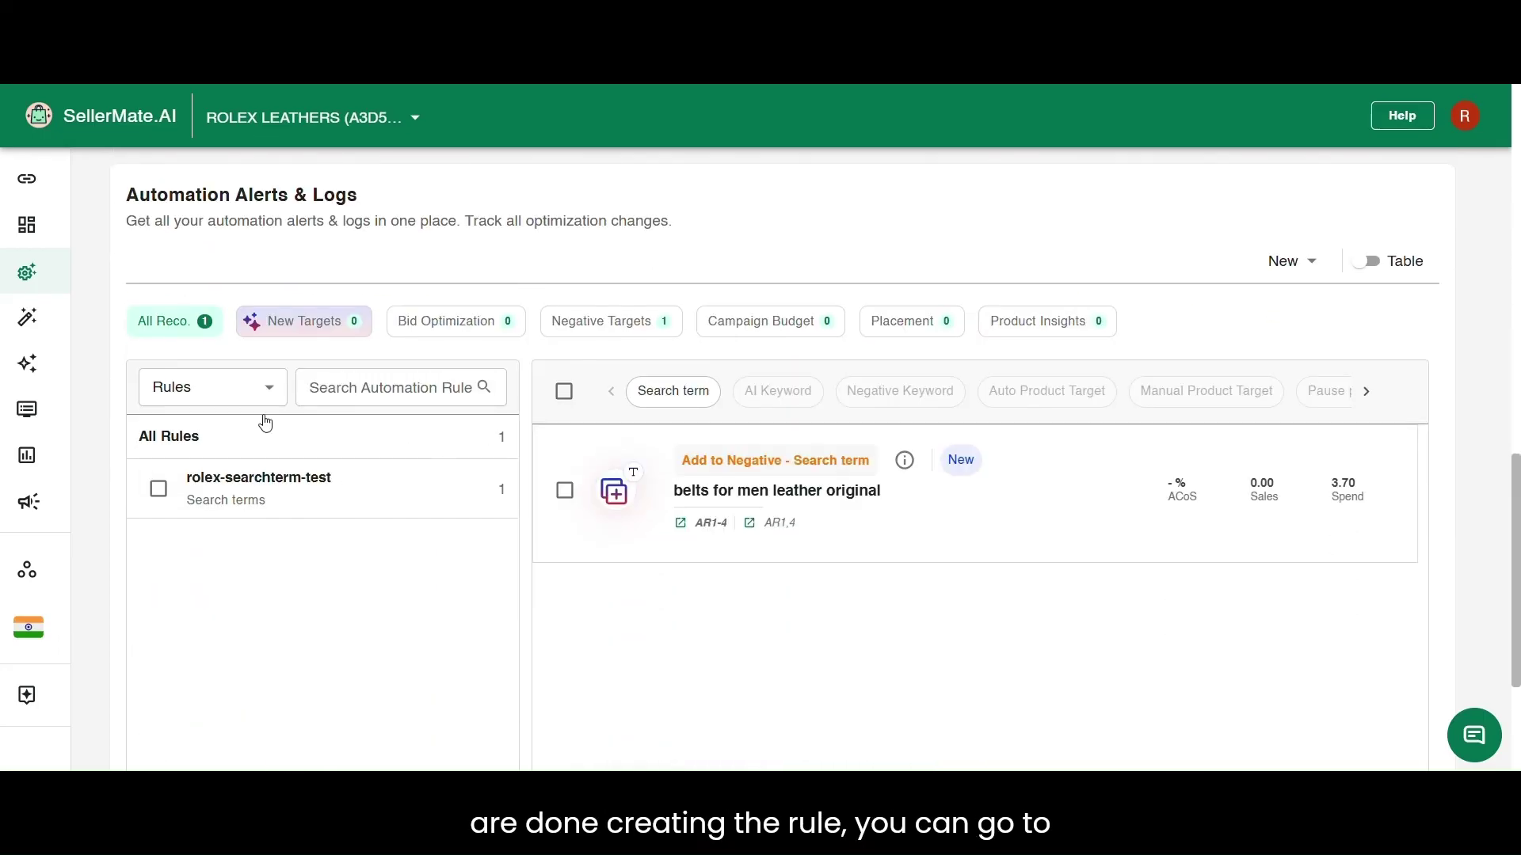
left_click(193, 403)
left_click(235, 441)
scroll(238, 435, "down", 1)
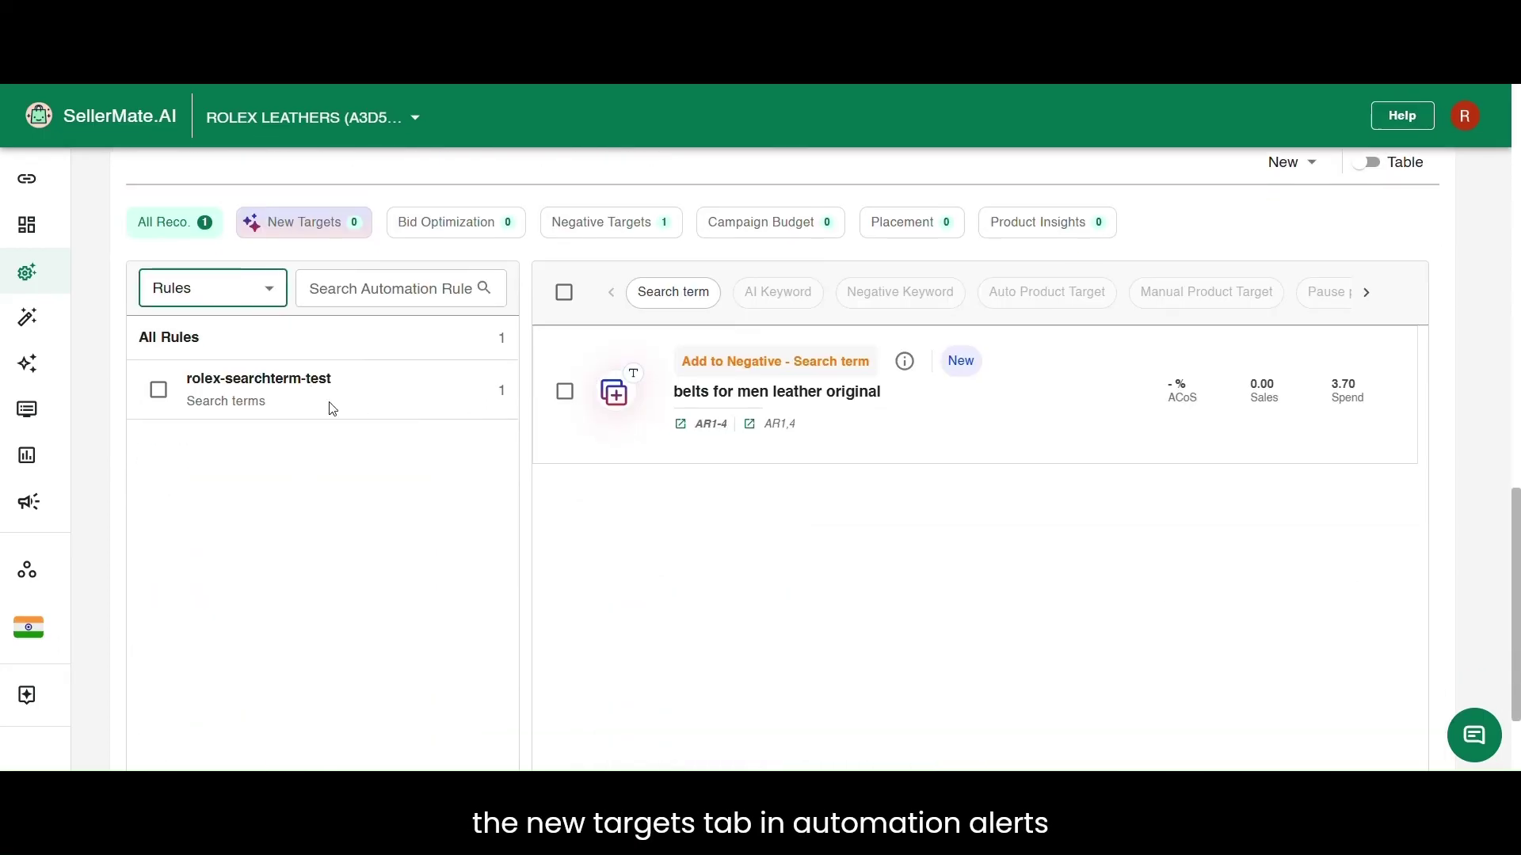
scroll(351, 375, "up", 7)
scroll(555, 444, "down", 2)
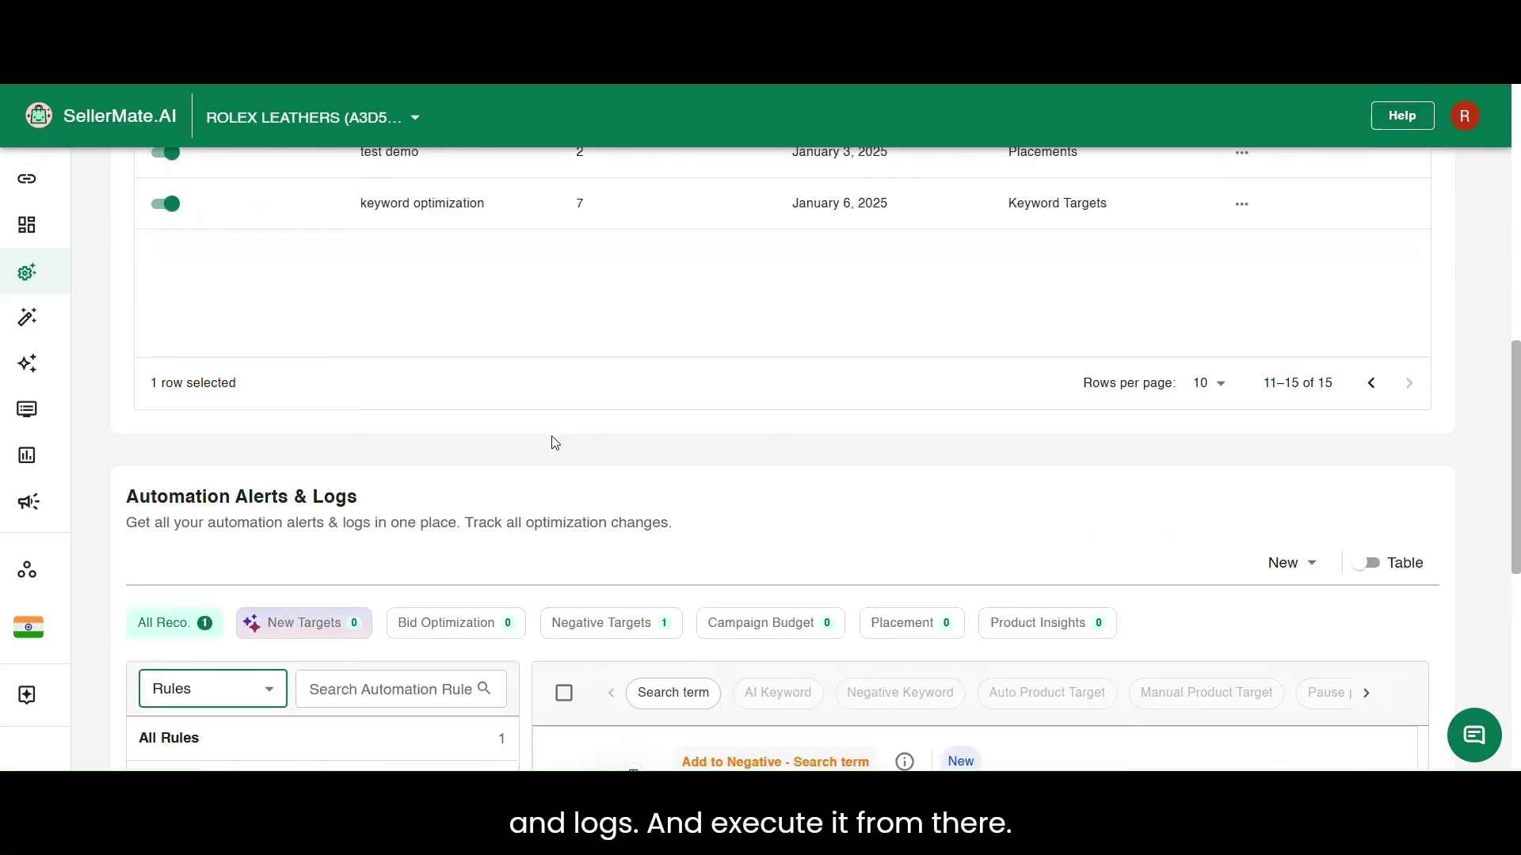
scroll(555, 444, "down", 5)
- Show rolex-searchterm-test recommendations, then filter the logs to Executed instead of New
left_click(396, 388)
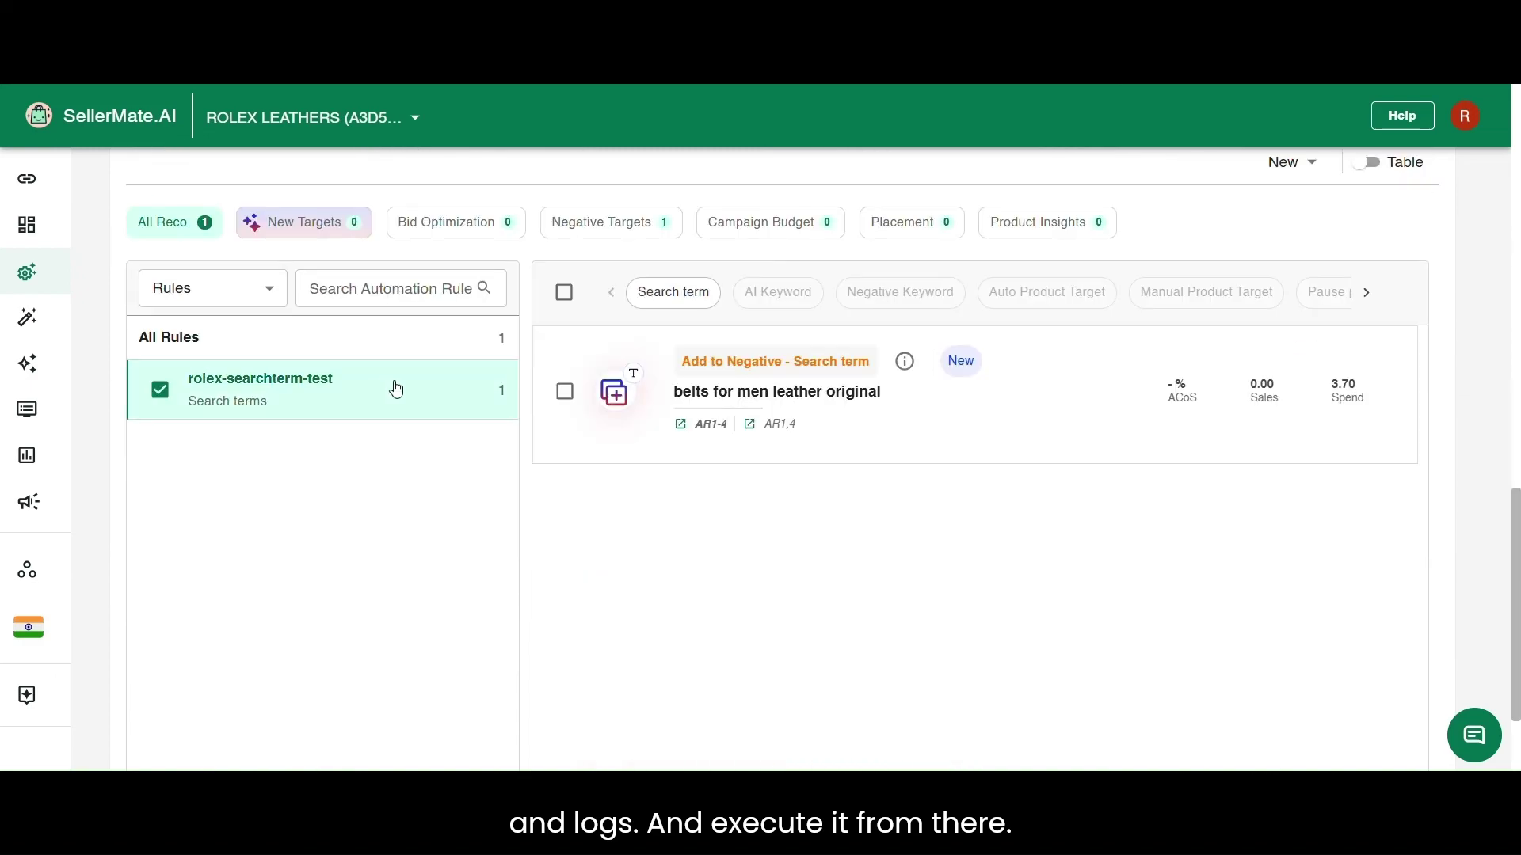
left_click(901, 415)
left_click(924, 507)
scroll(1135, 313, "up", 1)
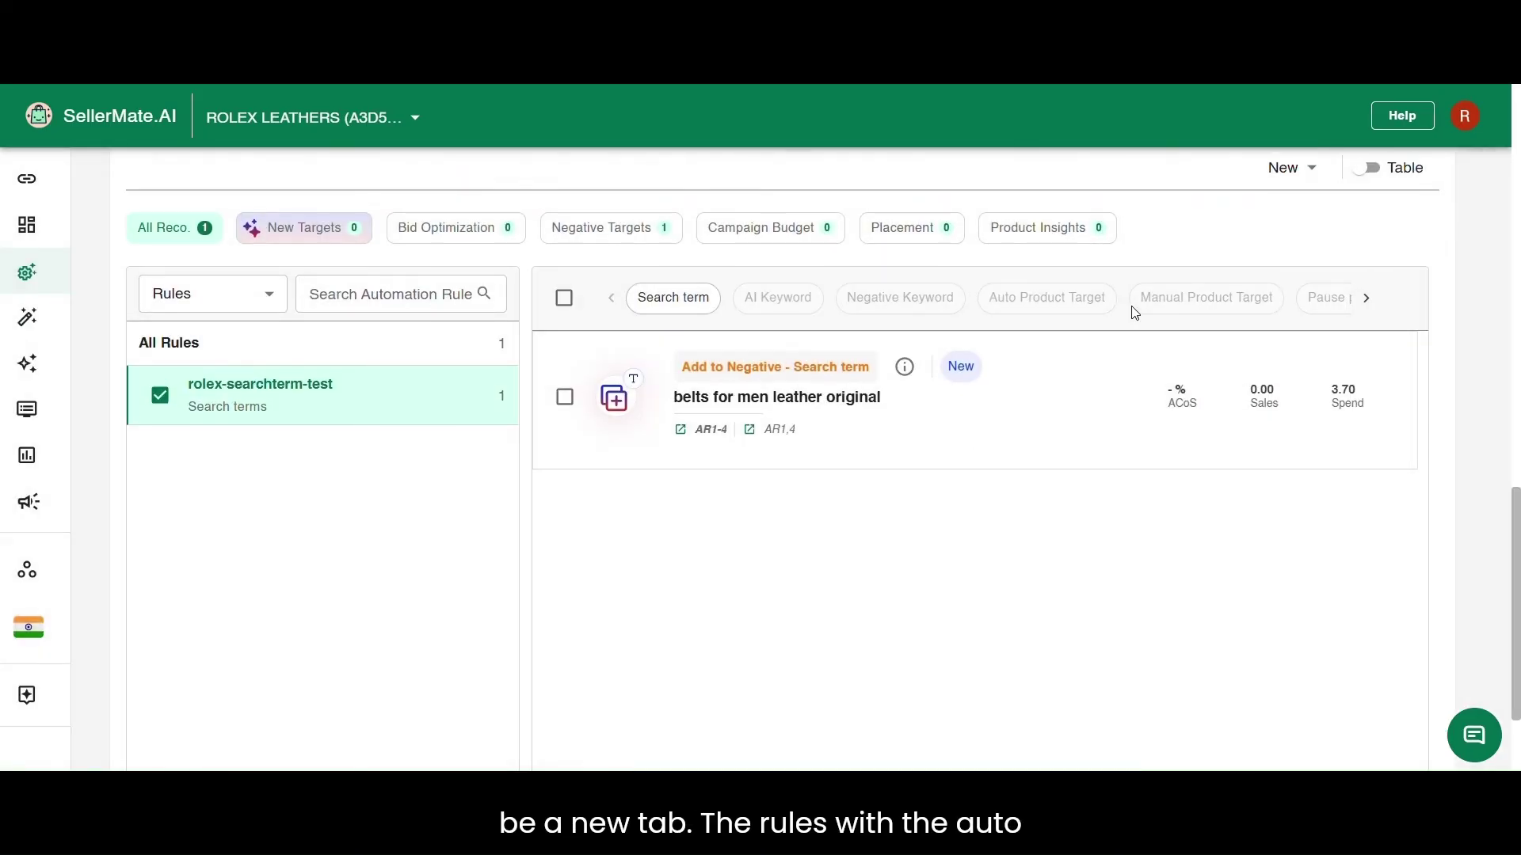
left_click(1287, 261)
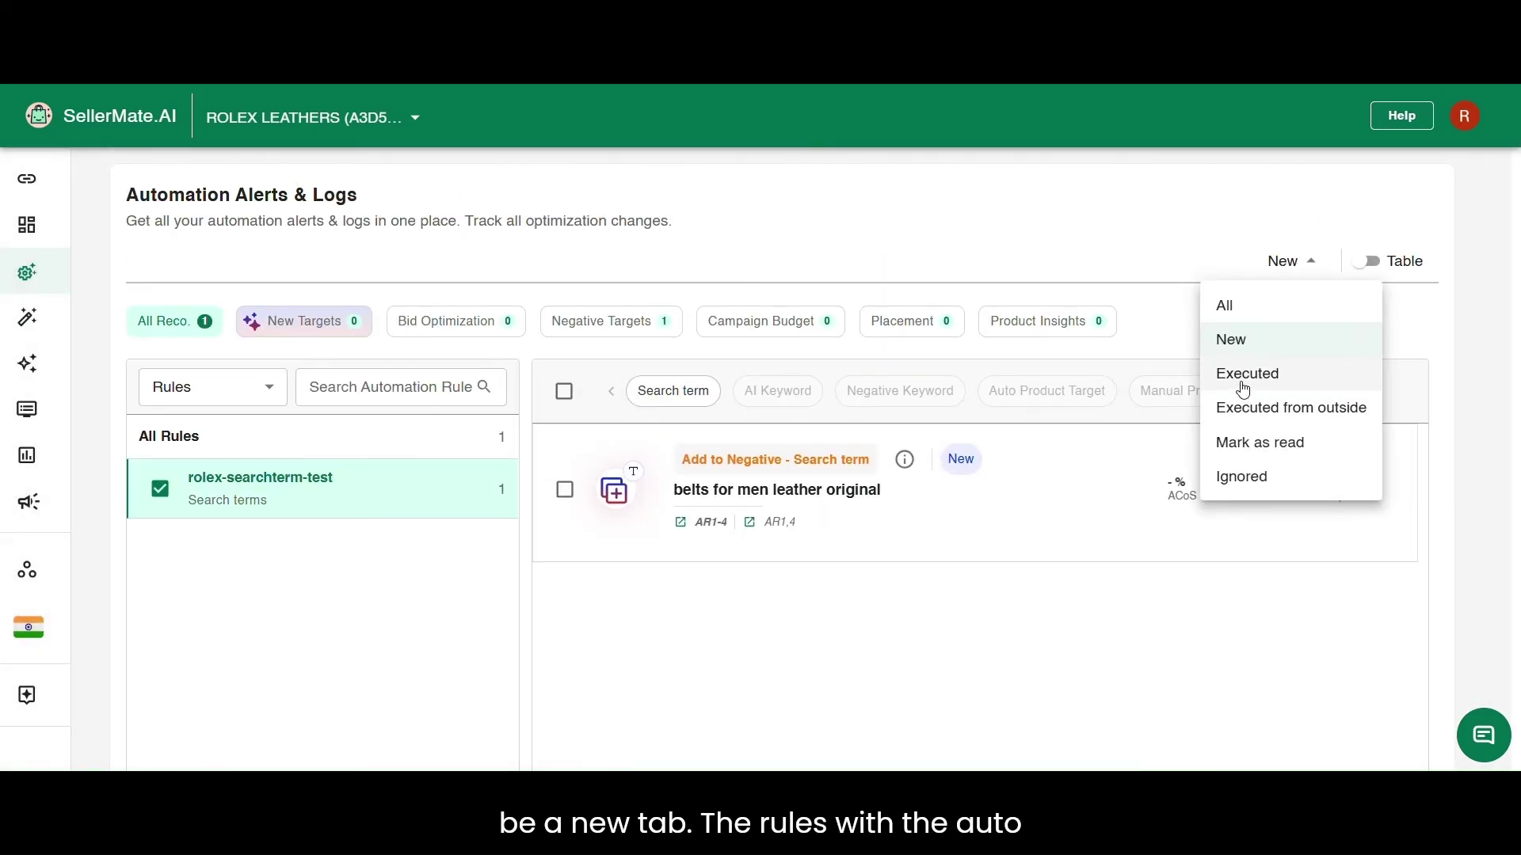
left_click(1243, 389)
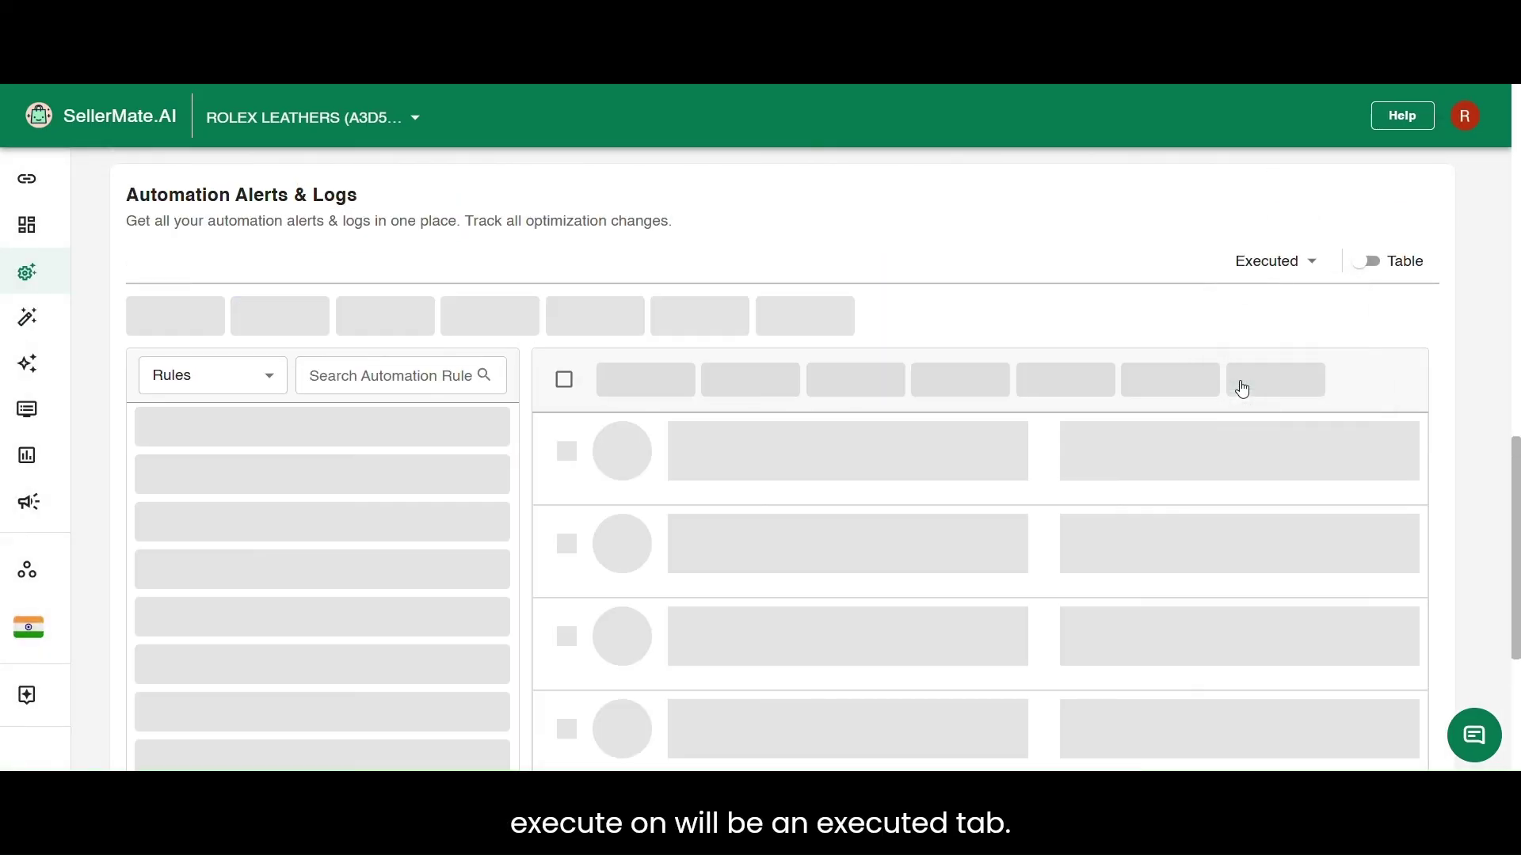